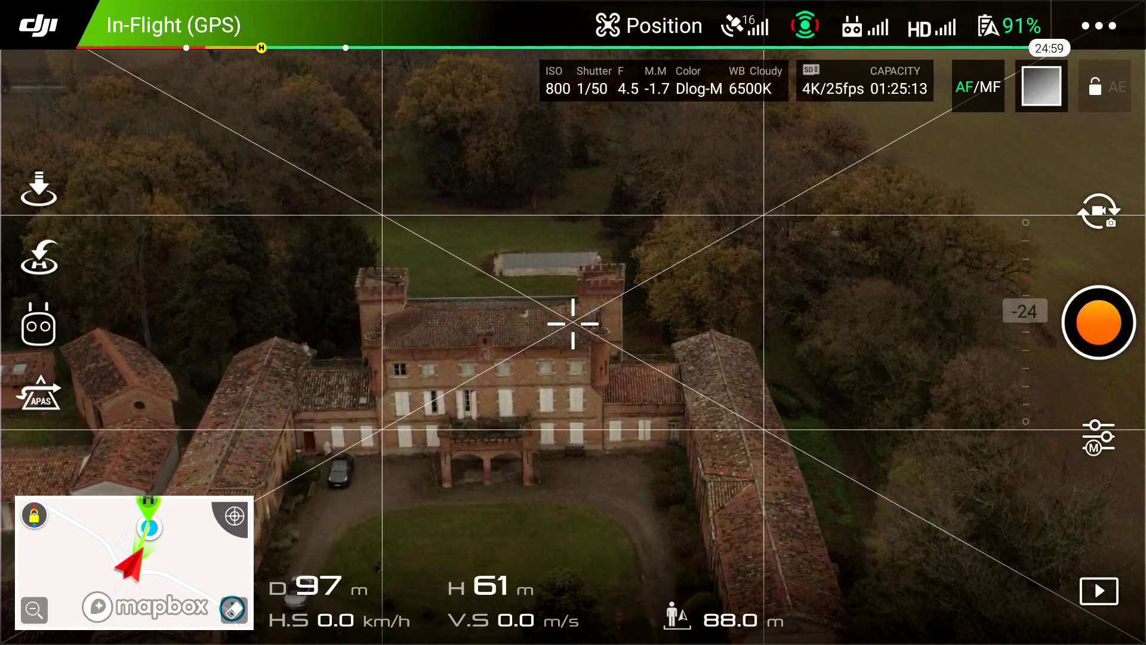
- Start a Point of Interest flight at 61.0 m height and 3.6 km/h, with the château framed as the subject
left_click(38, 324)
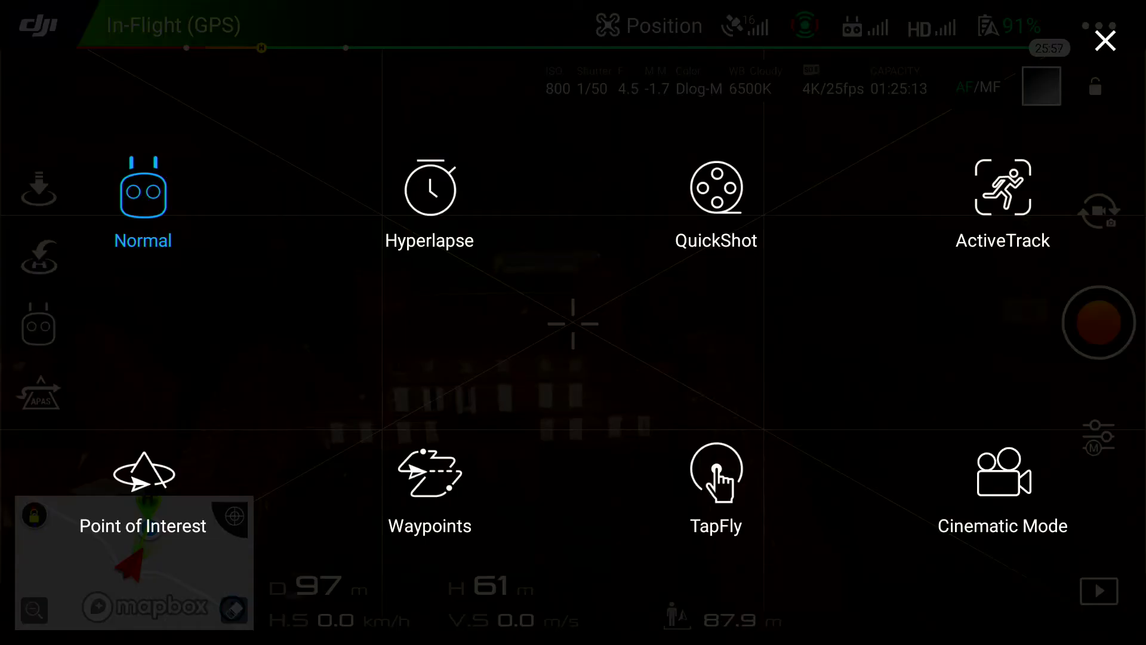
left_click(143, 477)
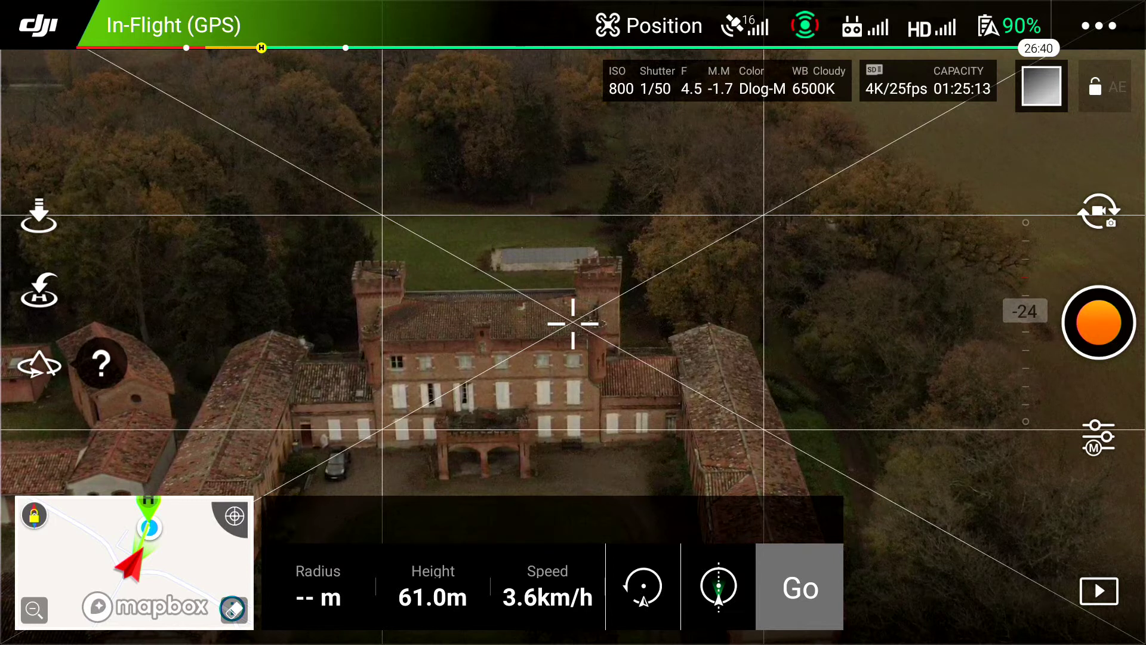
left_click_drag(563, 317, 639, 388)
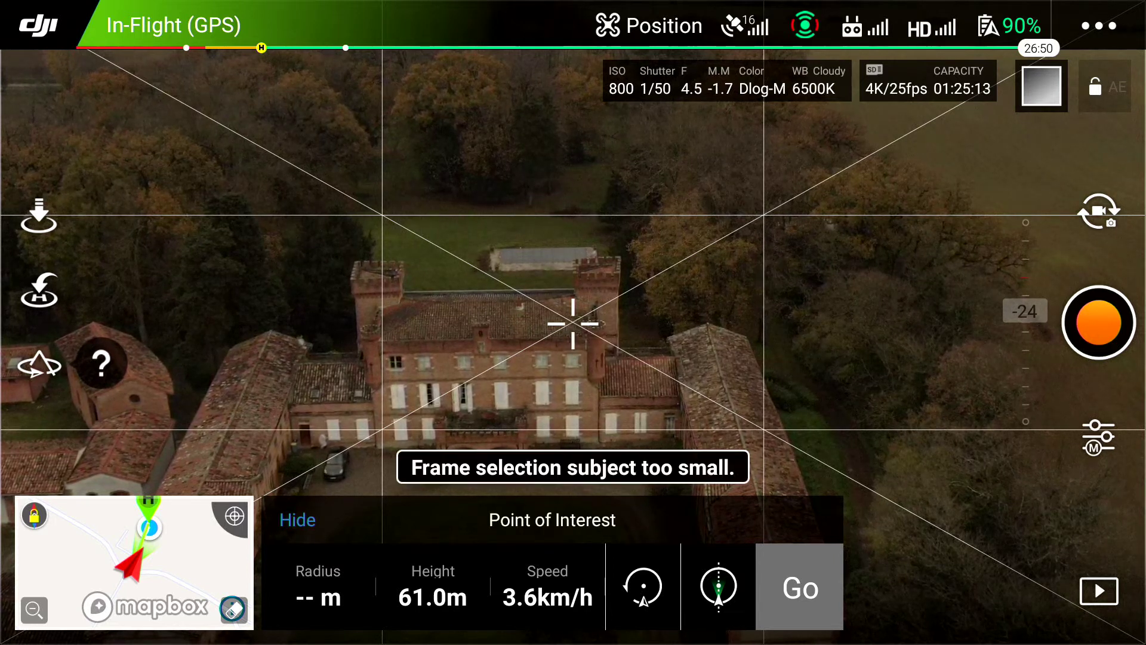
left_click_drag(556, 323, 620, 372)
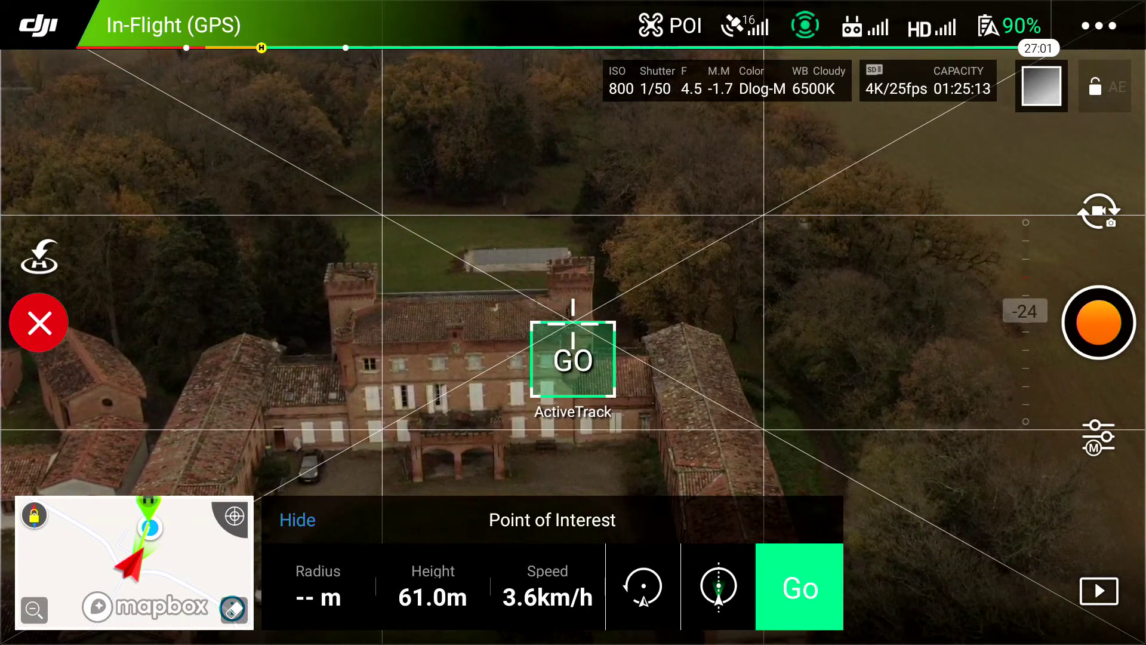
left_click(799, 586)
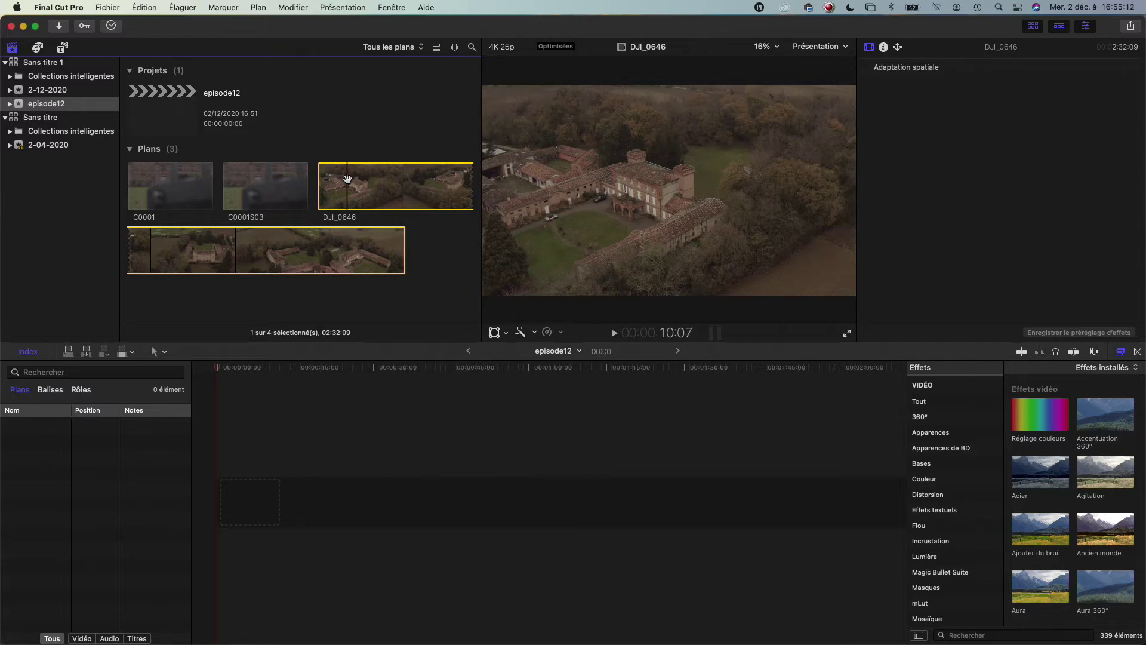
- Mark the DJI_0646 clip from 10:07 to 45:24 and append that range to the episode12 timeline
key("i")
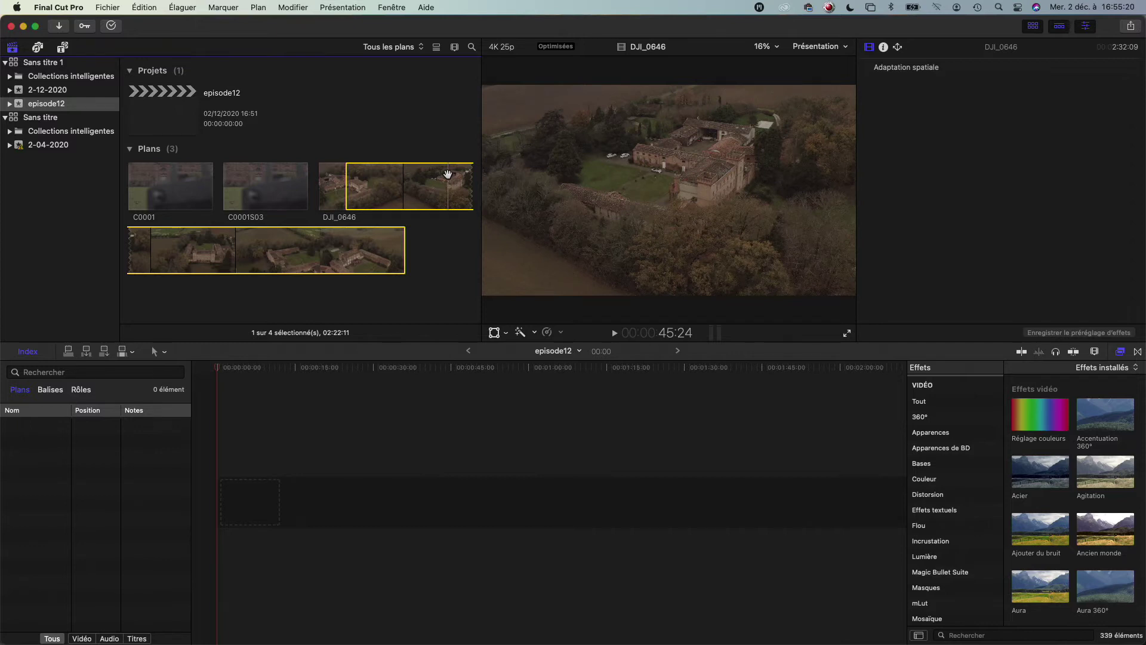
key("o")
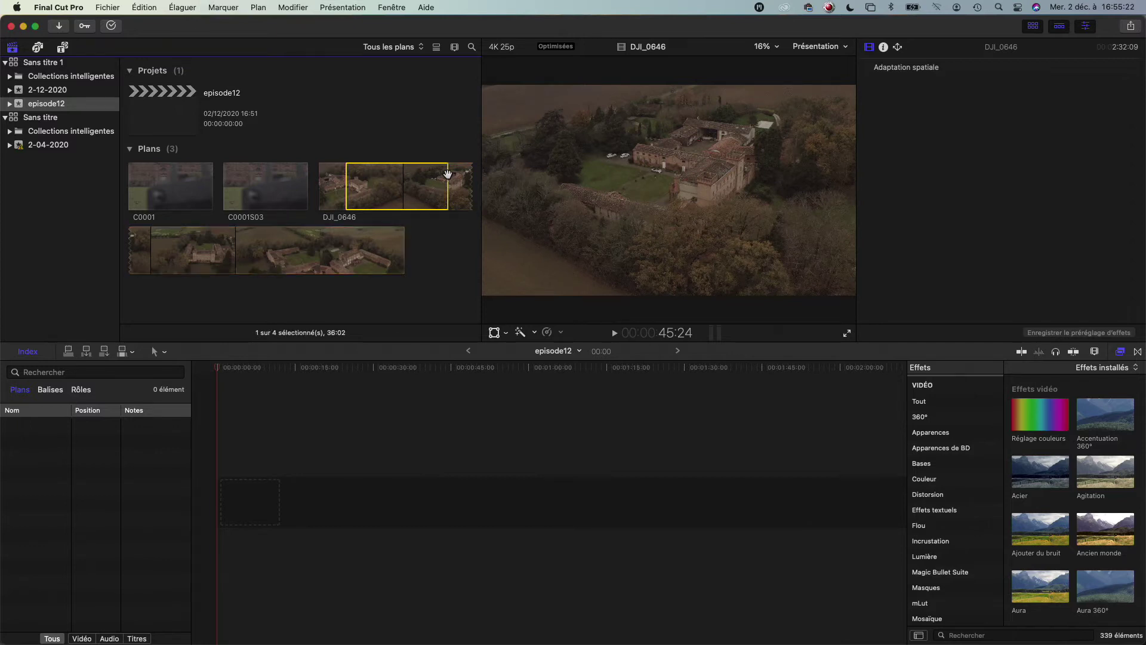
key("e")
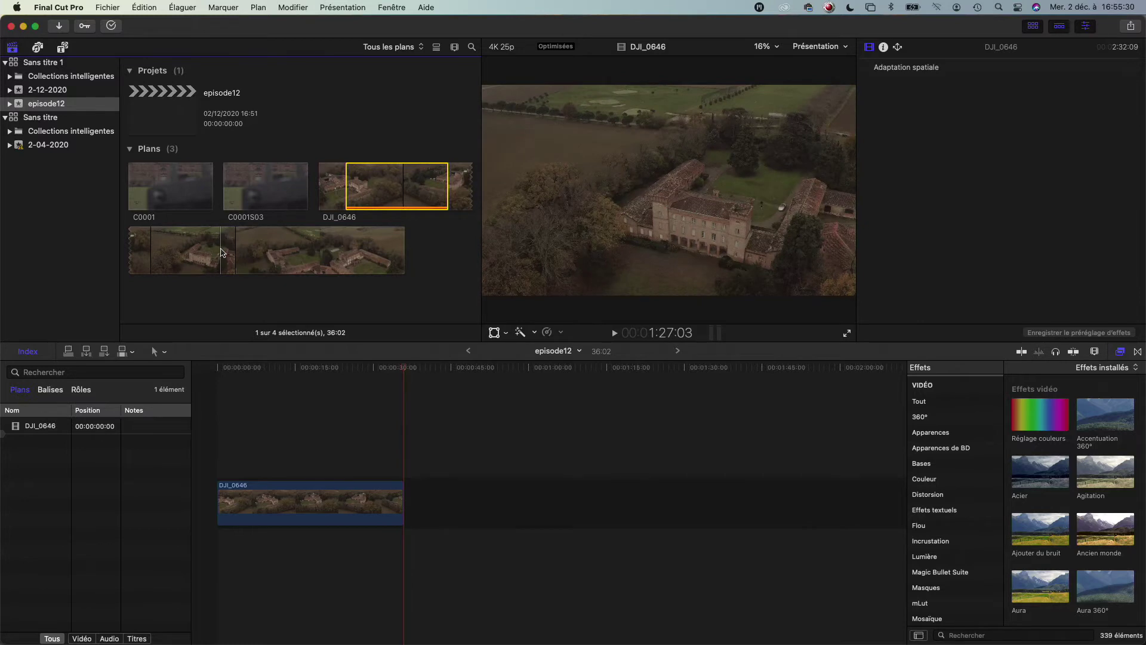
- Mark a second DJI_0646 range from 1:27:03 to about 2:17:14 and append it after the first clip
key("i")
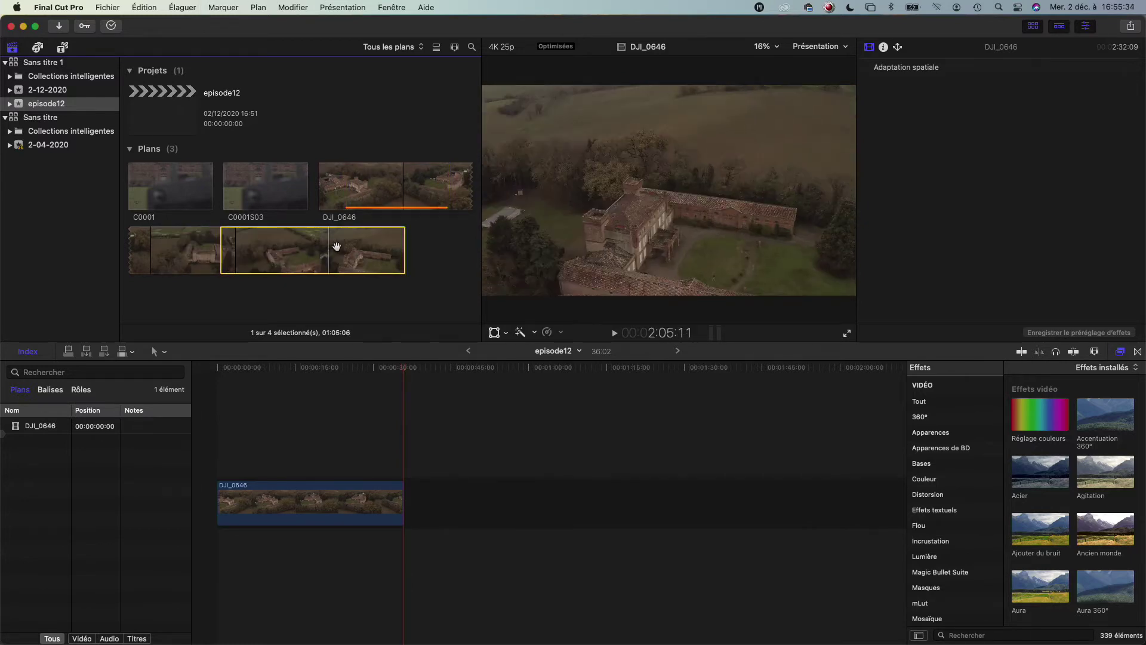
key("o")
key("e")
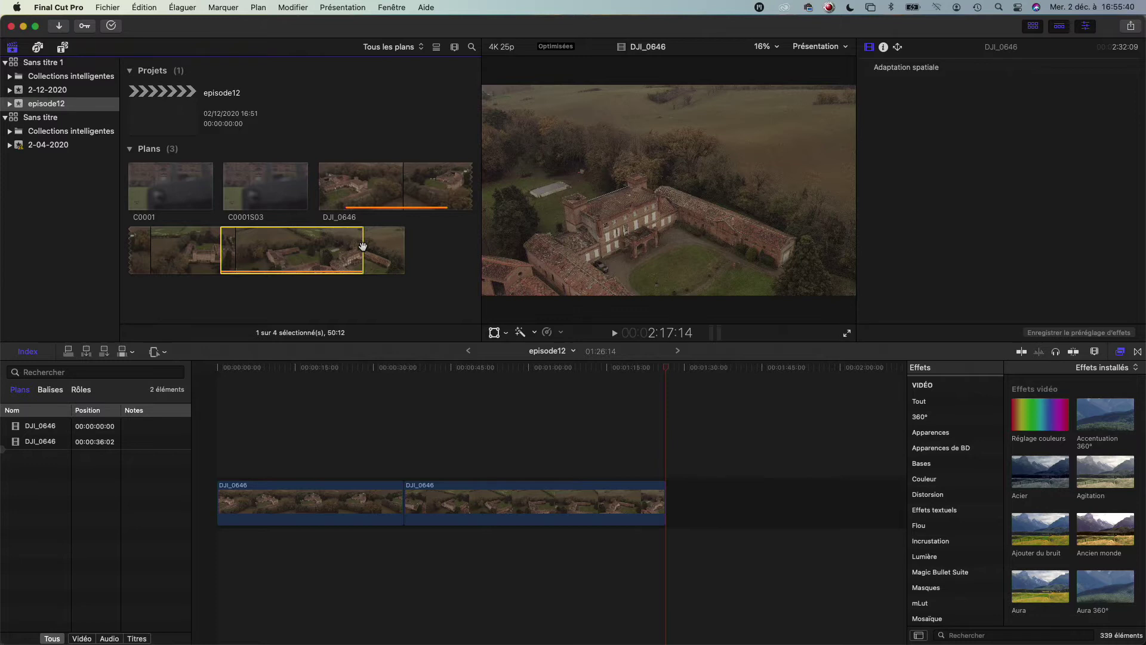
- Correct the first timeline clip with a color board: exposure shadows at -30 %, highlights raised, and master saturation at 100 %
left_click(317, 374)
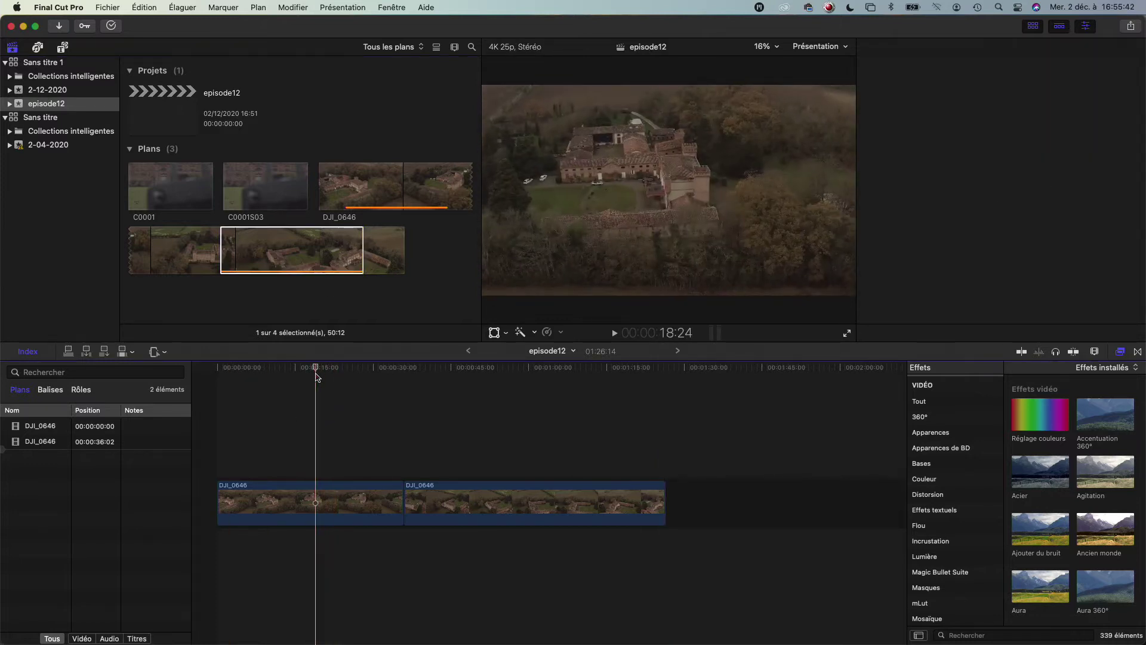
key("cmd+4")
left_click(351, 512)
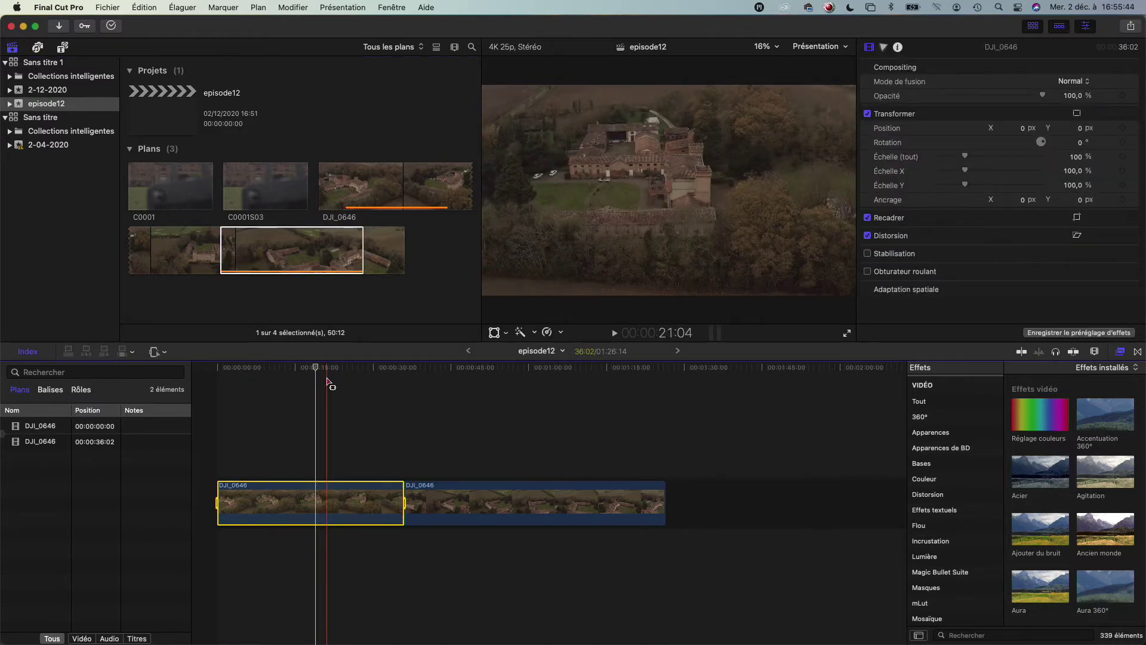
key("a")
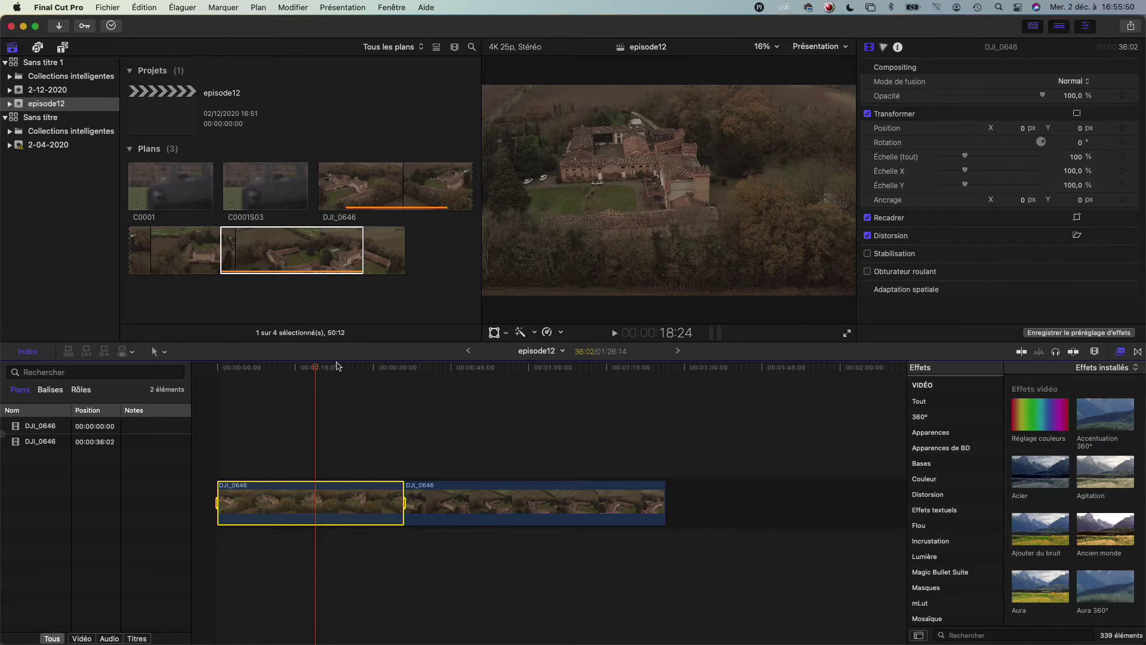
left_click_drag(317, 365, 229, 365)
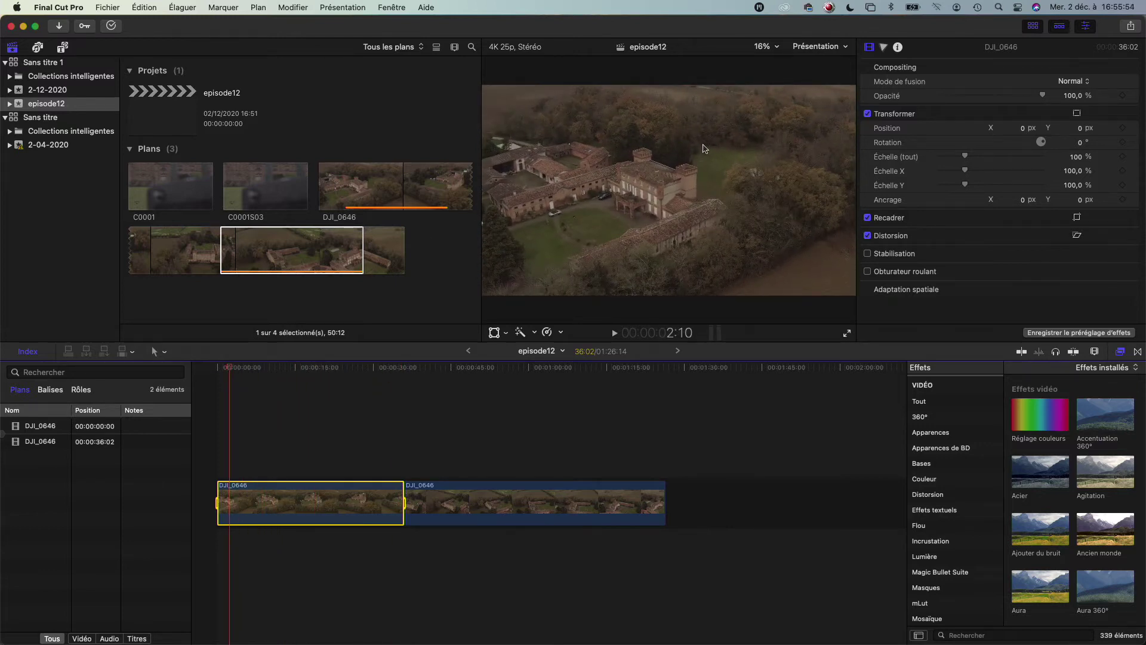
left_click(884, 48)
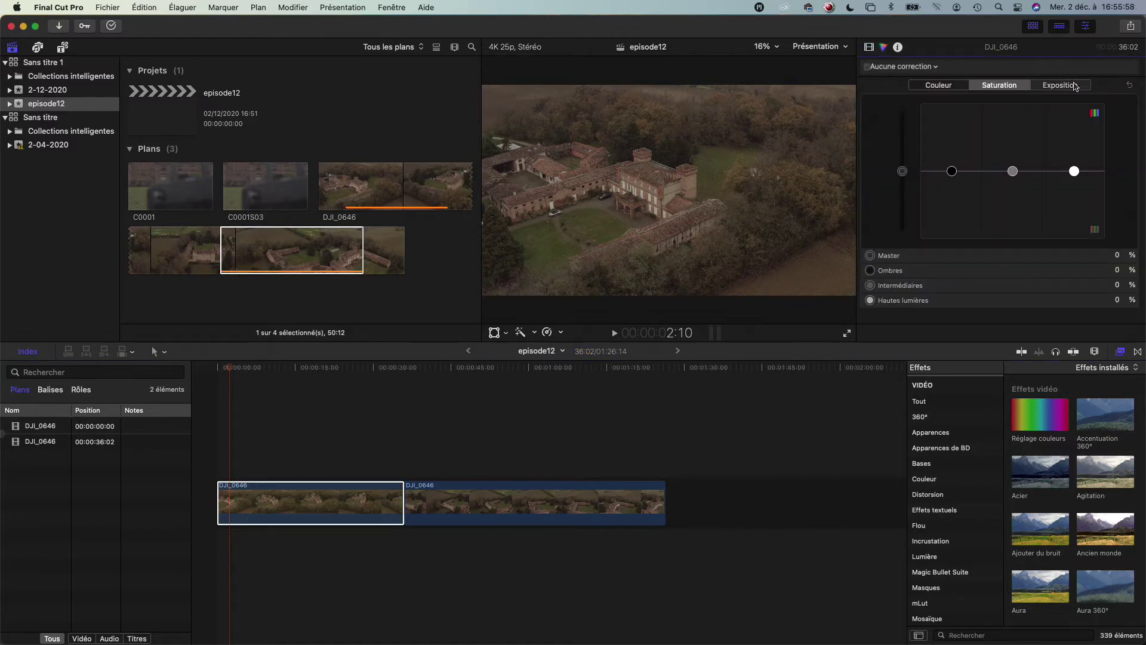
left_click(1076, 87)
left_click_drag(956, 174, 955, 193)
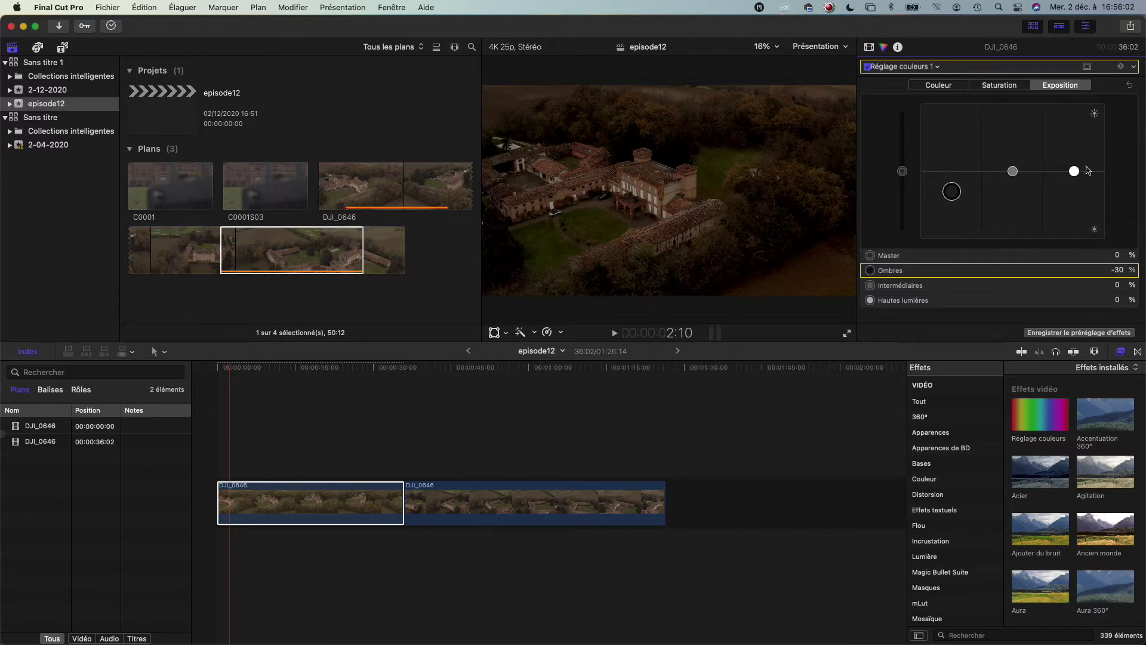
left_click_drag(1078, 179, 1079, 155)
left_click(999, 85)
left_click_drag(911, 168, 924, 98)
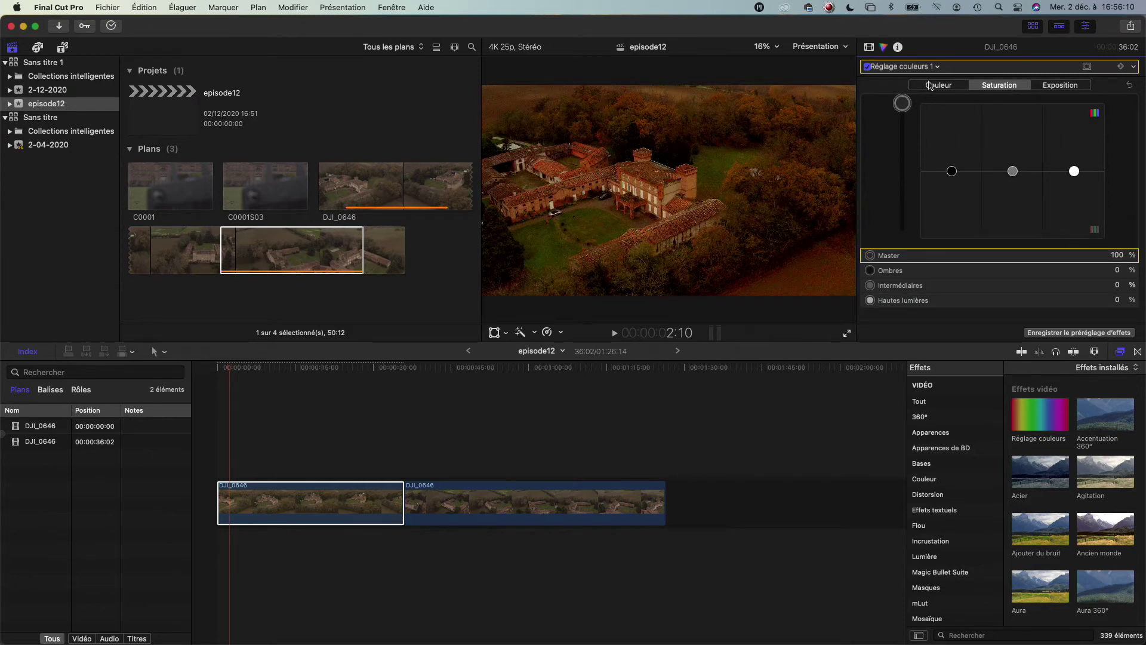
- Add color wheels to the first clip, shifting master toward cyan, shadows and midtones toward orange, highlights toward blue, and check the render progress
left_click(936, 67)
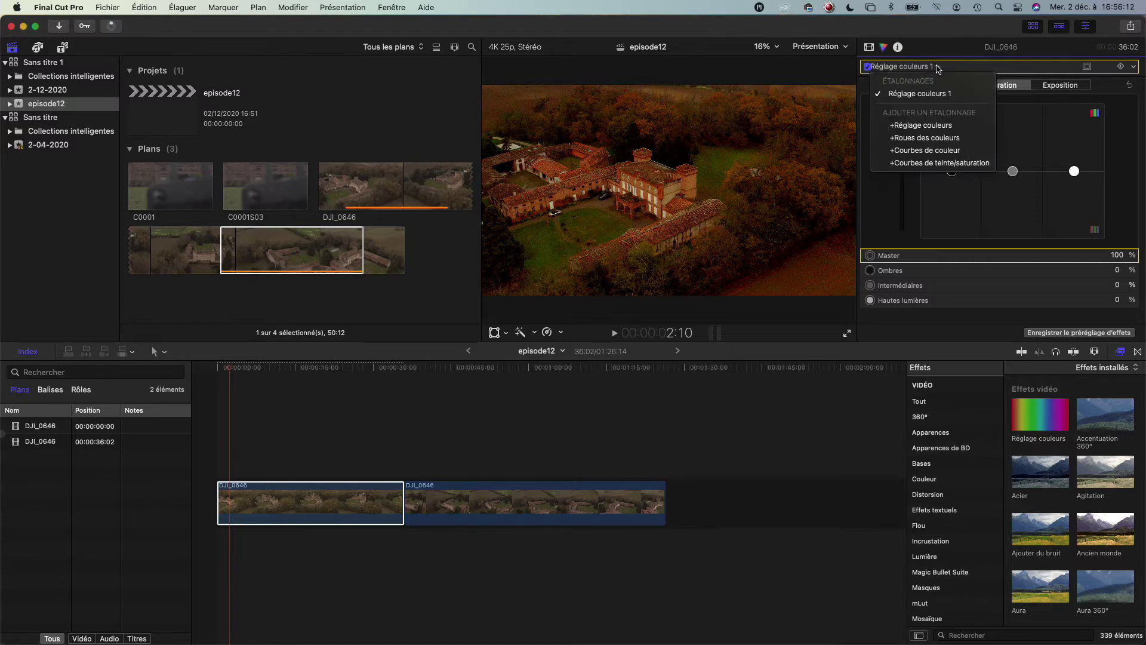
left_click(941, 141)
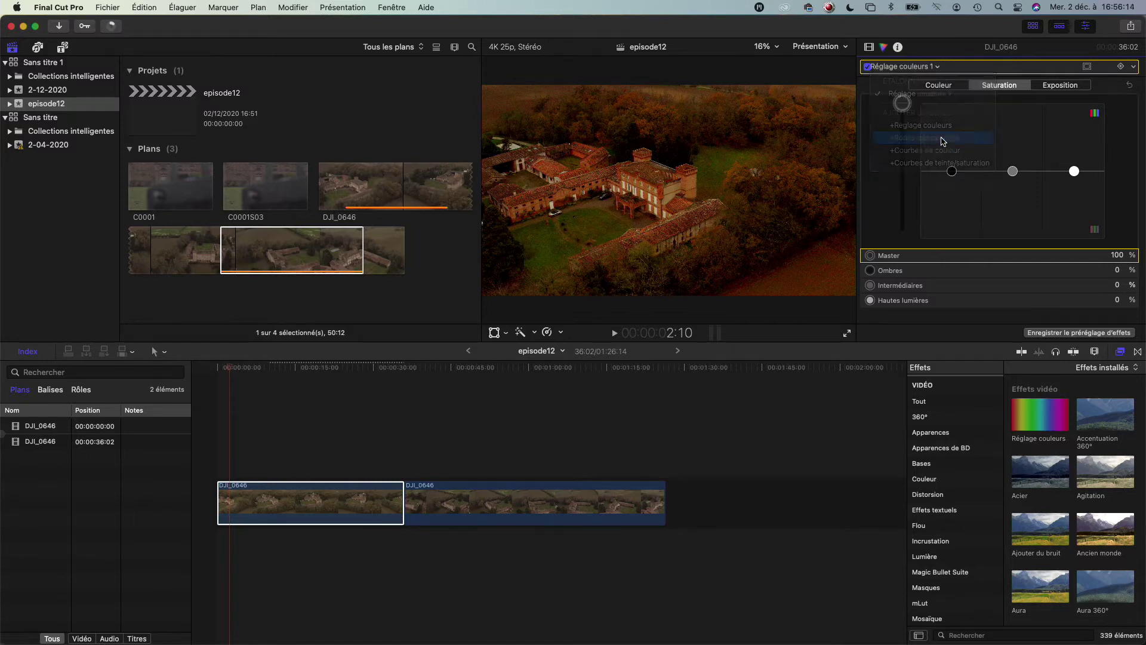
left_click_drag(1002, 150, 1024, 177)
left_click_drag(932, 216, 922, 216)
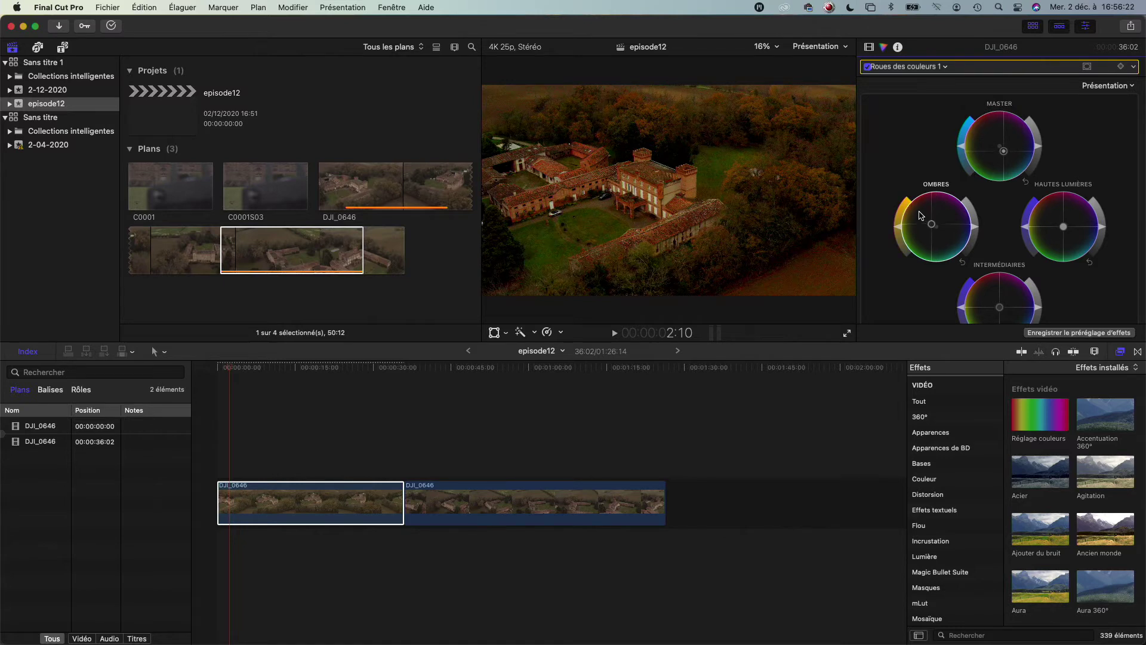
left_click_drag(1068, 235, 1083, 253)
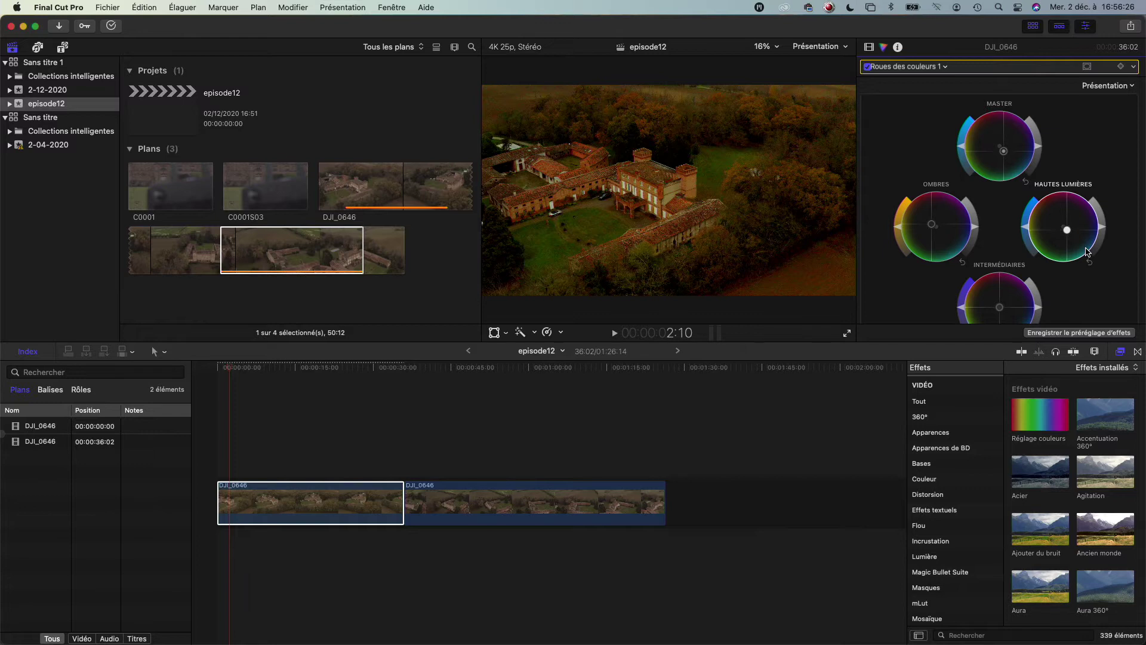
scroll(1047, 259, "down", 5)
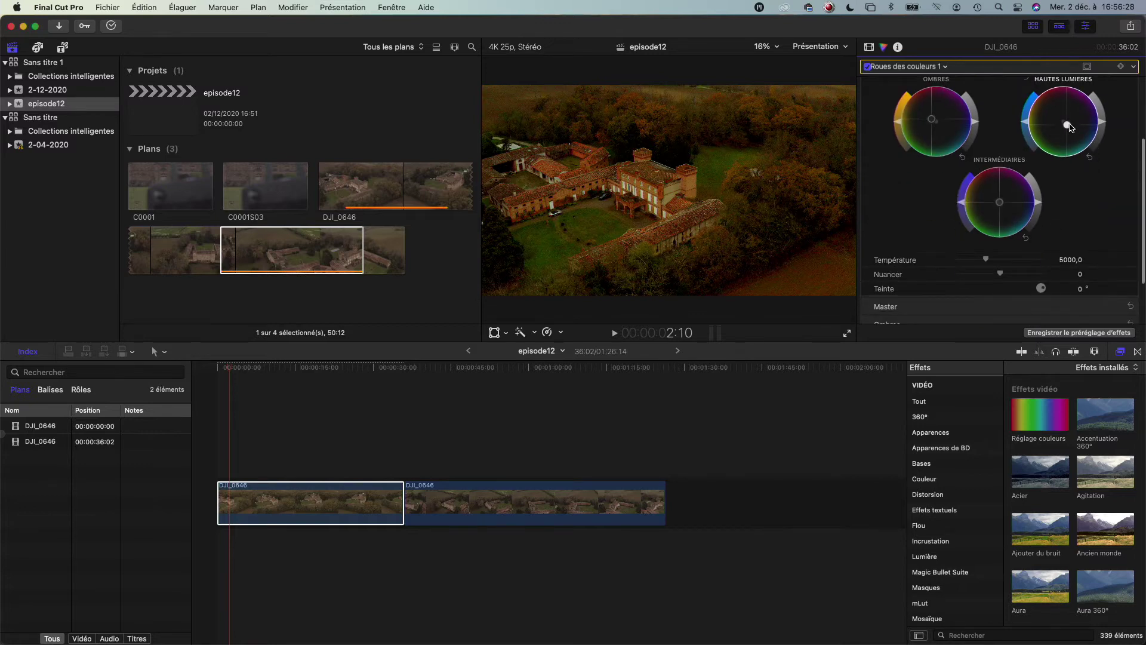
left_click(997, 200)
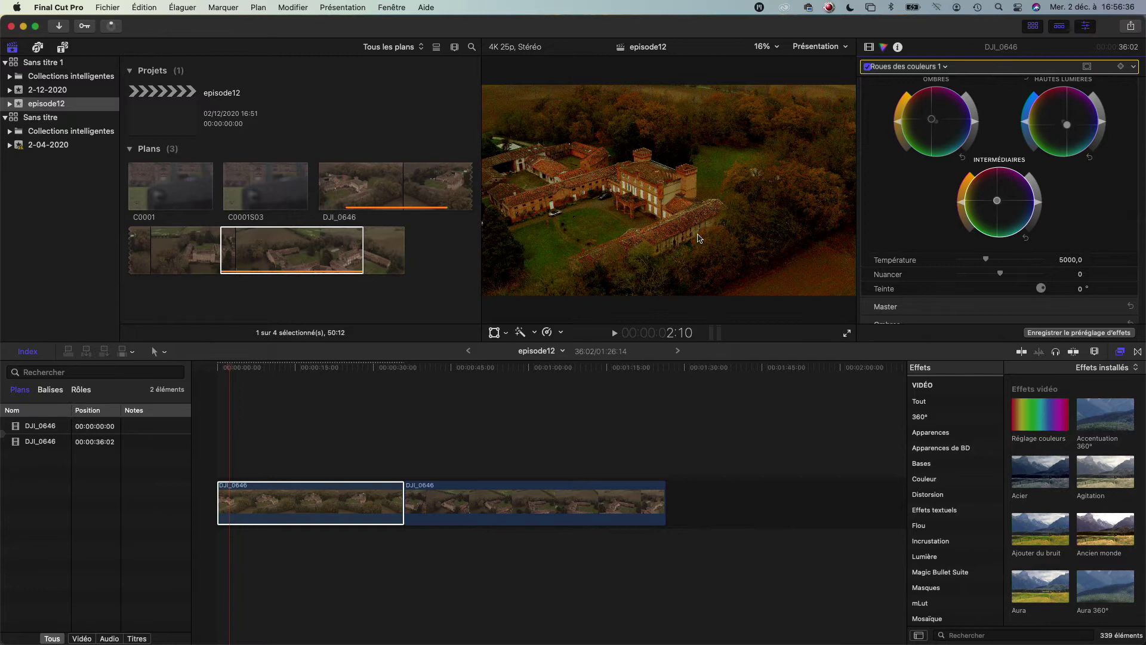
left_click(113, 27)
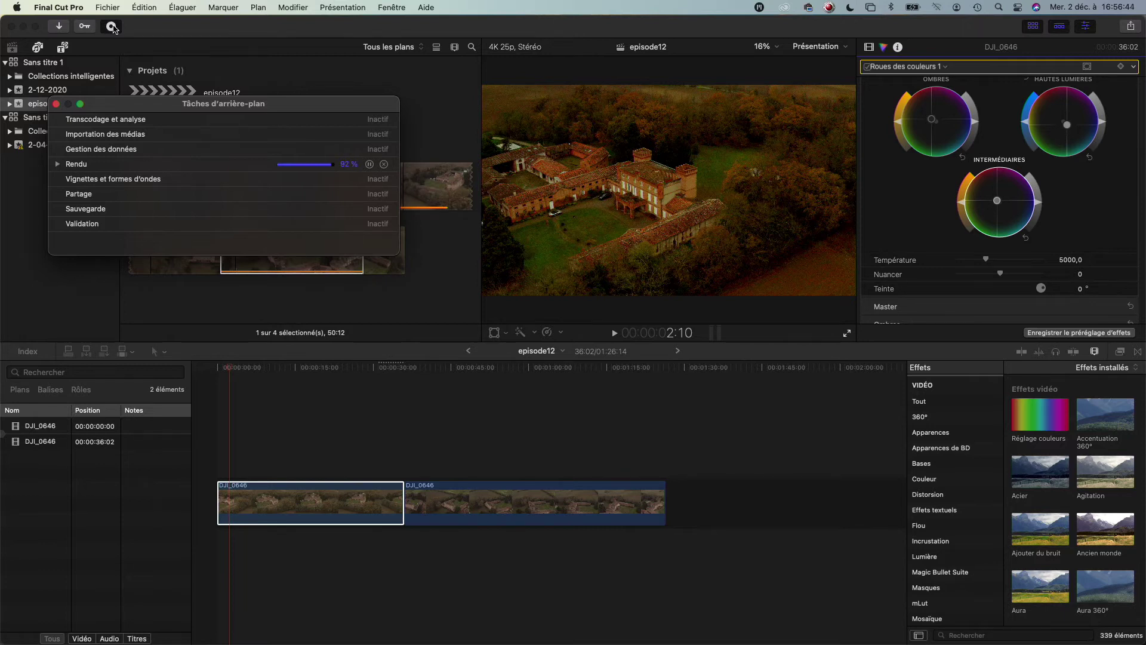
left_click(57, 104)
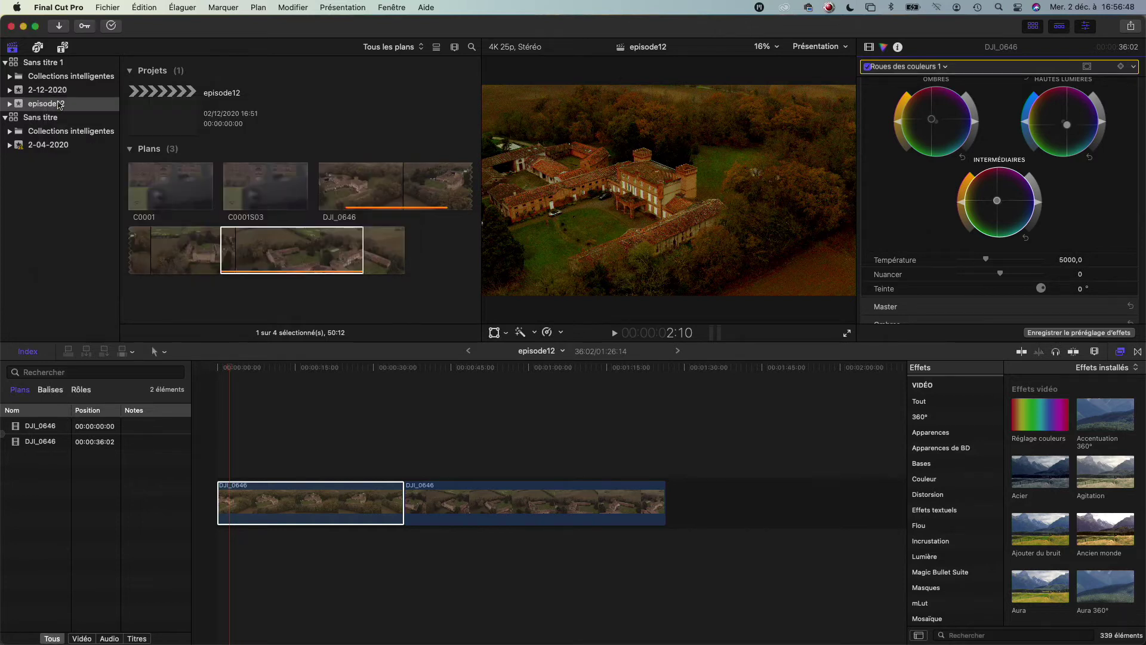
- Correct the second timeline clip at 56:18 with a color board: exposure shadows at -30 %, highlights raised, and master saturation at 100 %
left_click(512, 367)
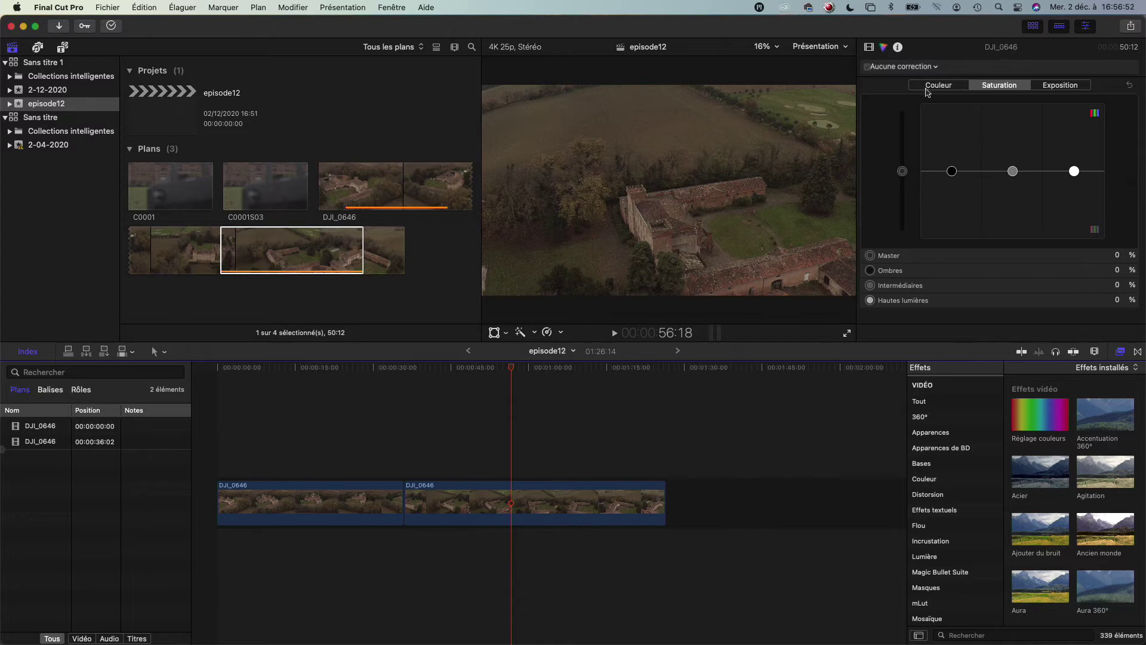
left_click(1048, 87)
left_click_drag(954, 172, 956, 191)
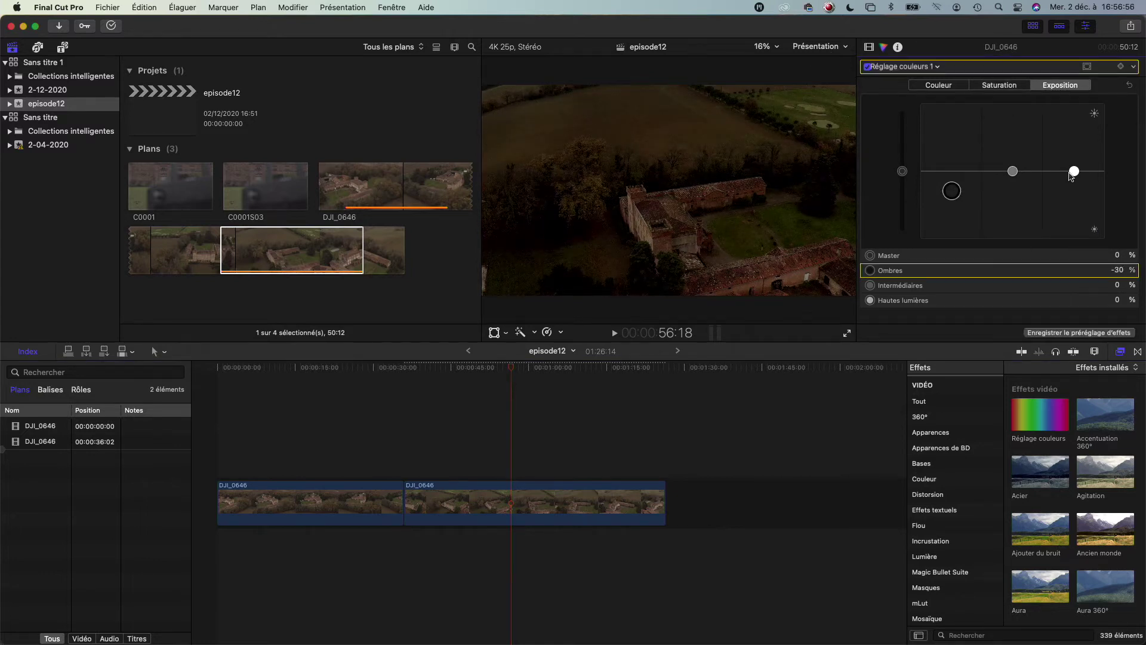
left_click_drag(1073, 172, 1074, 144)
left_click(1005, 88)
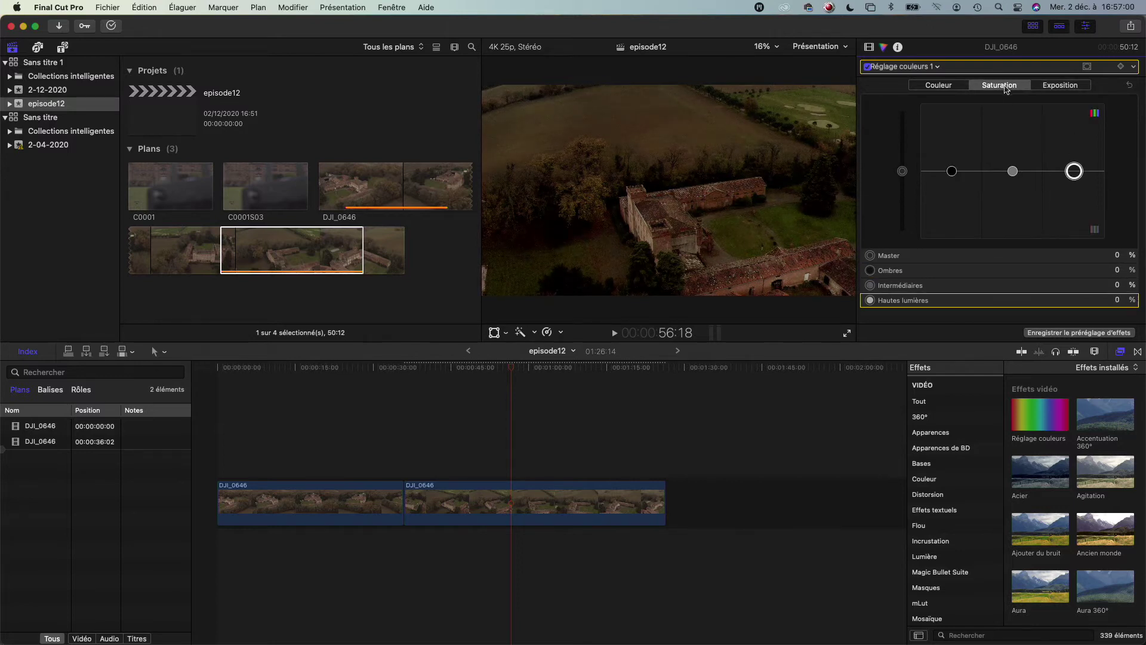
left_click_drag(903, 171, 902, 103)
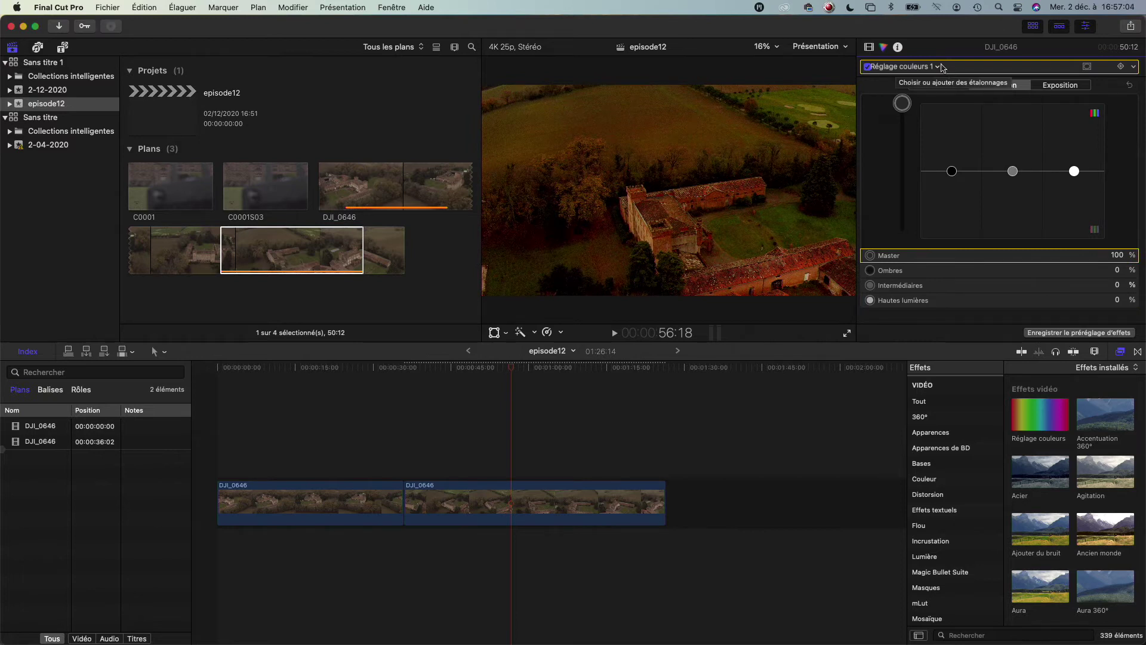
- Add color wheels to the second clip, shifting master and highlights toward cyan, shadows toward orange, midtones toward red-orange, and check the background tasks
left_click(937, 67)
left_click(919, 141)
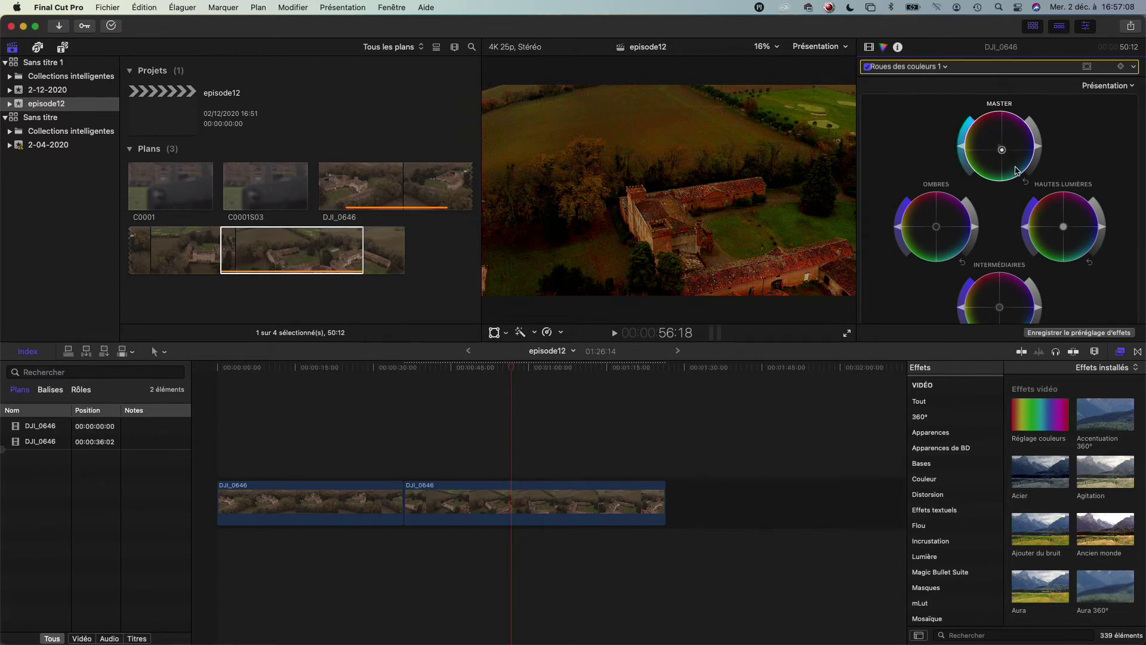
left_click_drag(940, 229, 931, 223)
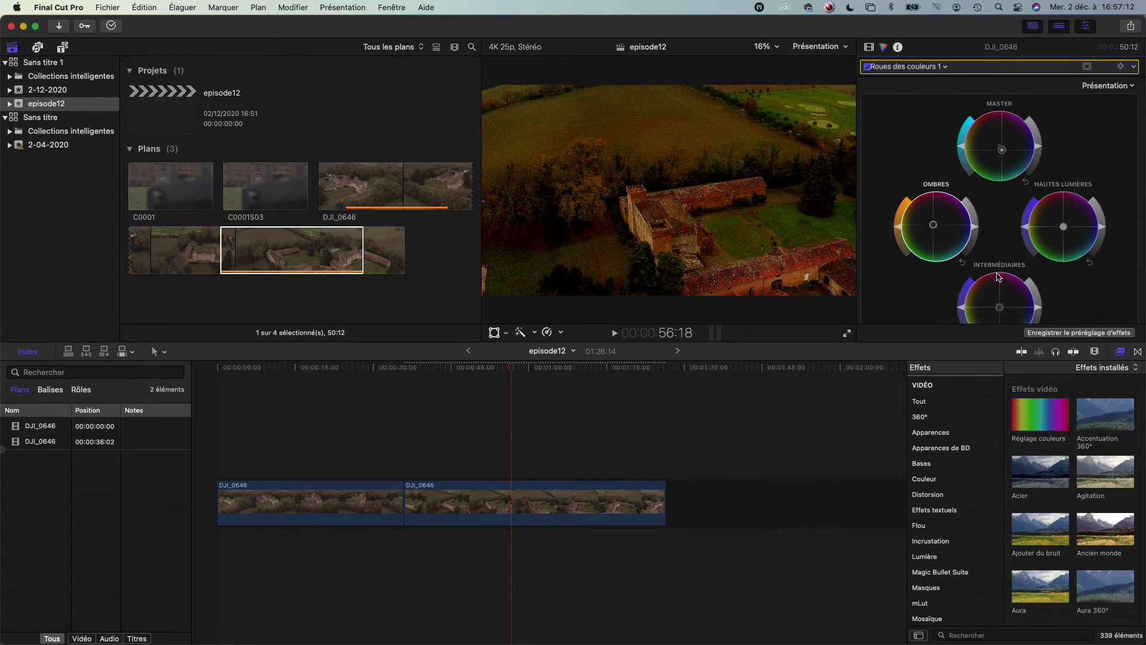
scroll(998, 276, "down", 3)
left_click_drag(1079, 149, 1081, 166)
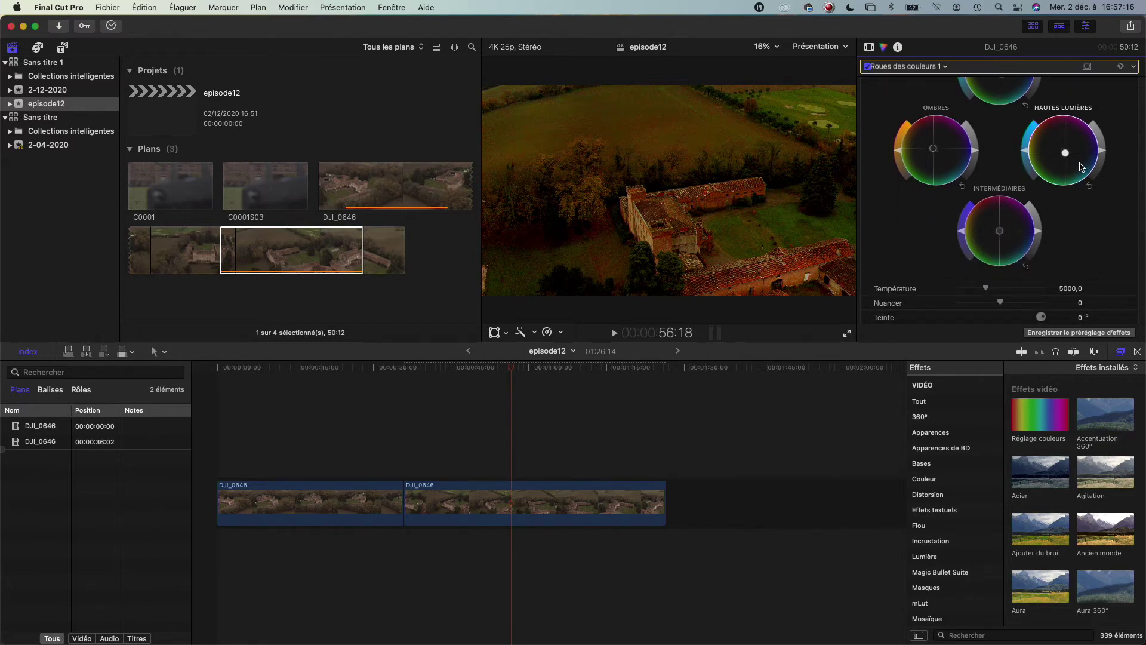
mouse_move(1000, 233)
left_mouse_down()
mouse_move(970, 207)
mouse_move(984, 219)
left_mouse_up()
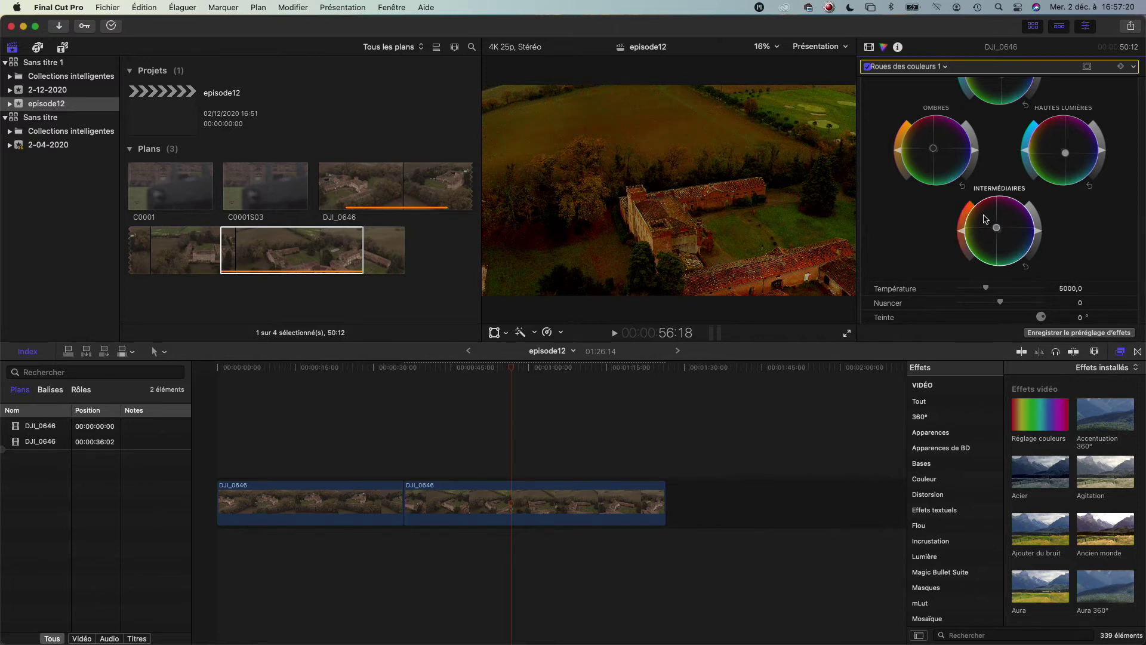
left_click(112, 27)
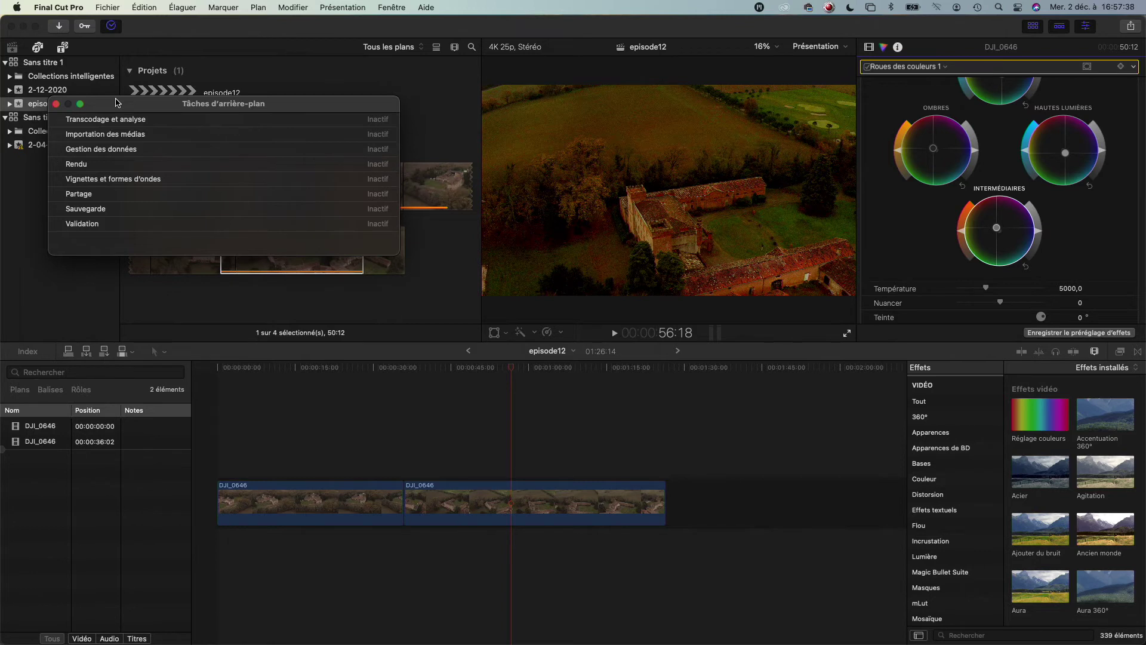
left_click(55, 104)
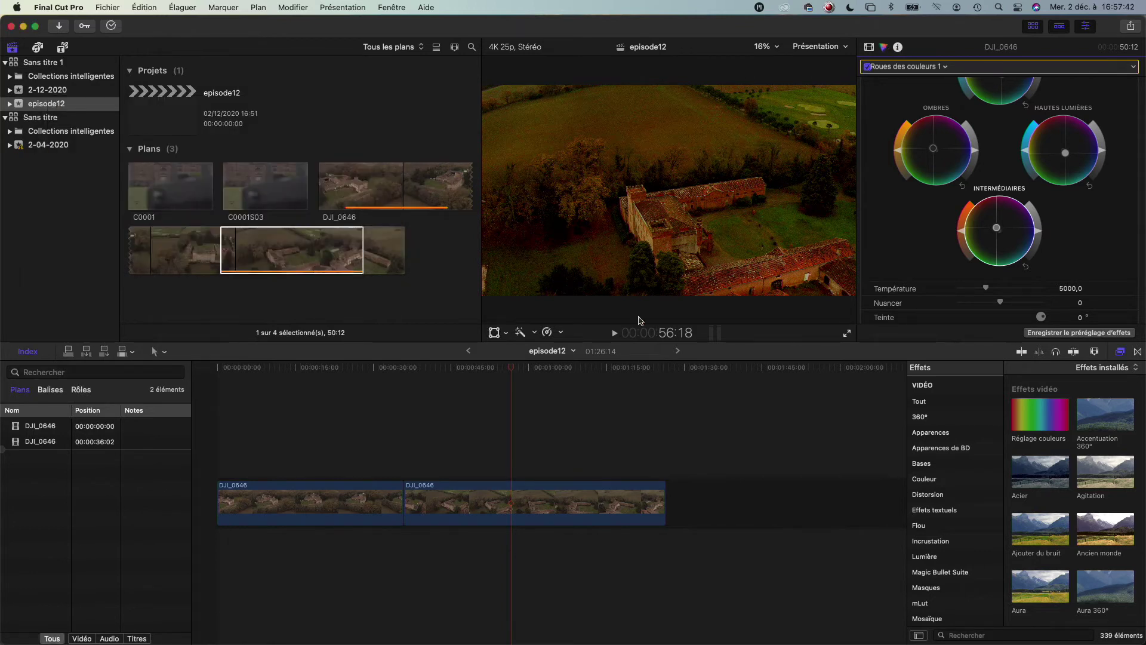
- Lower the master saturation of the second timeline clip to 67 % in its existing color board correction
left_click(575, 494)
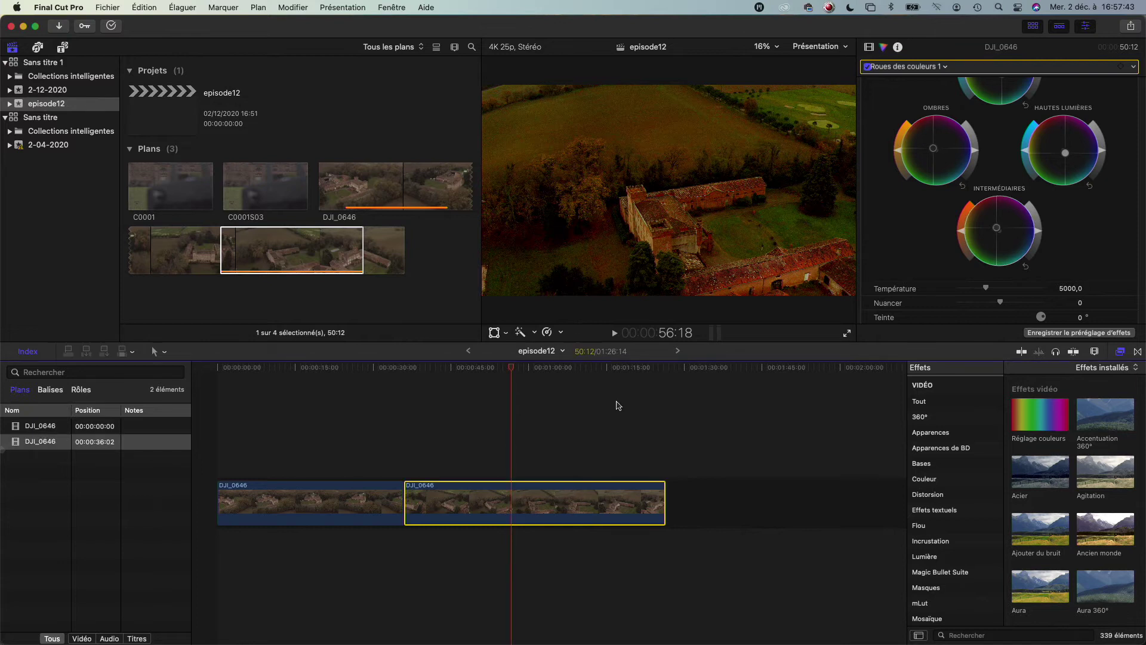
left_click(897, 47)
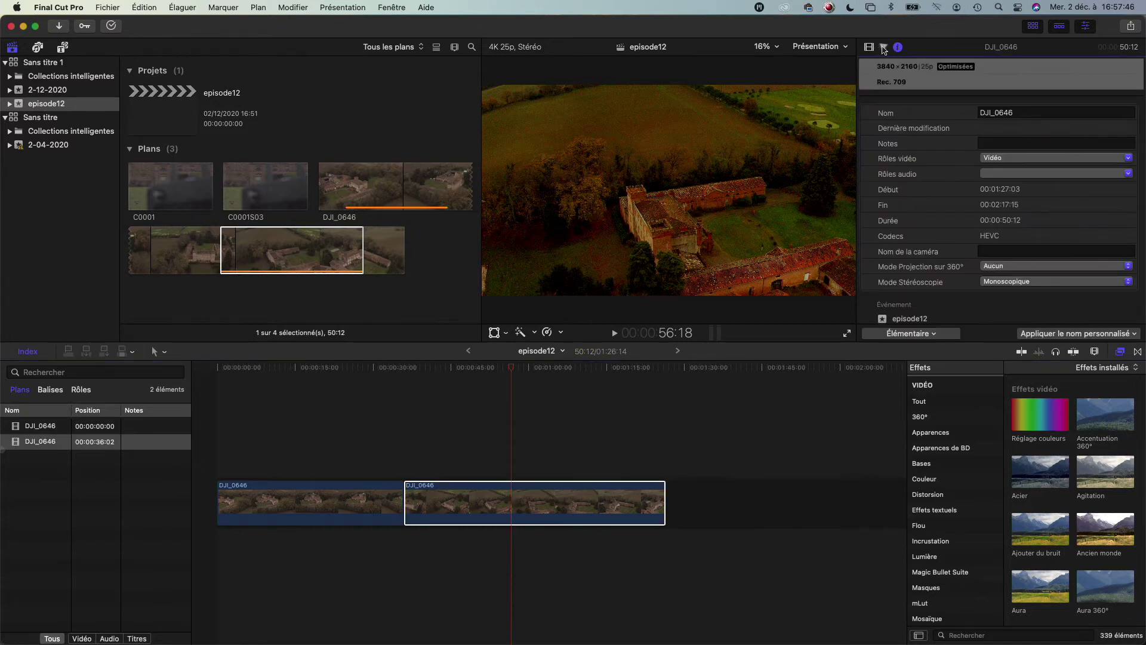
left_click(884, 48)
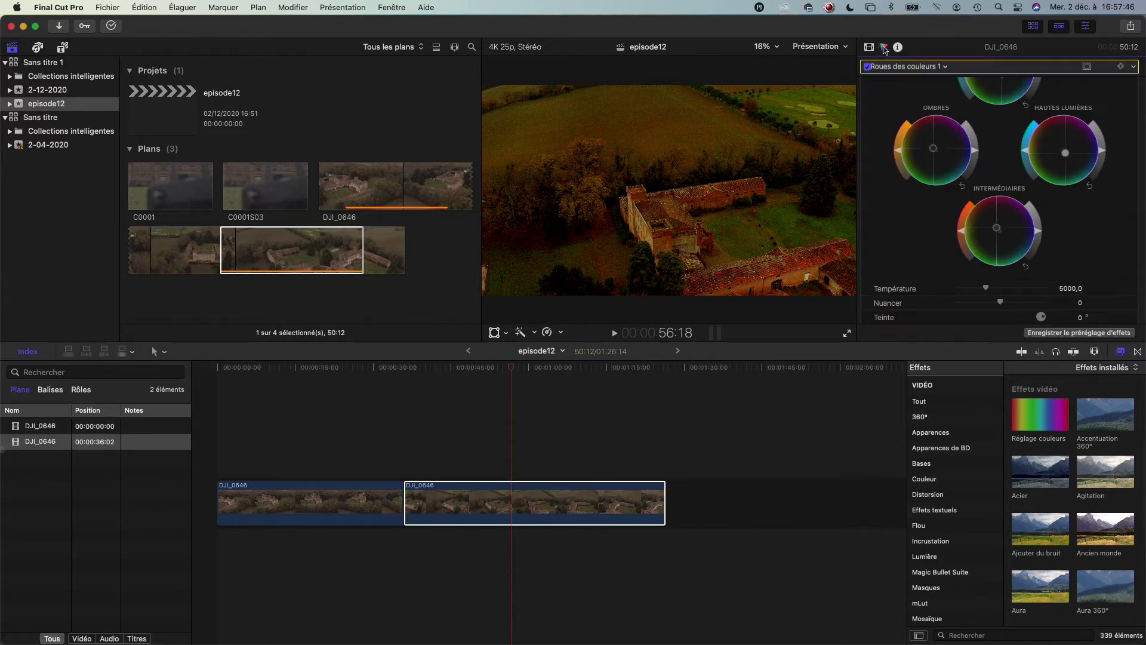
left_click(947, 68)
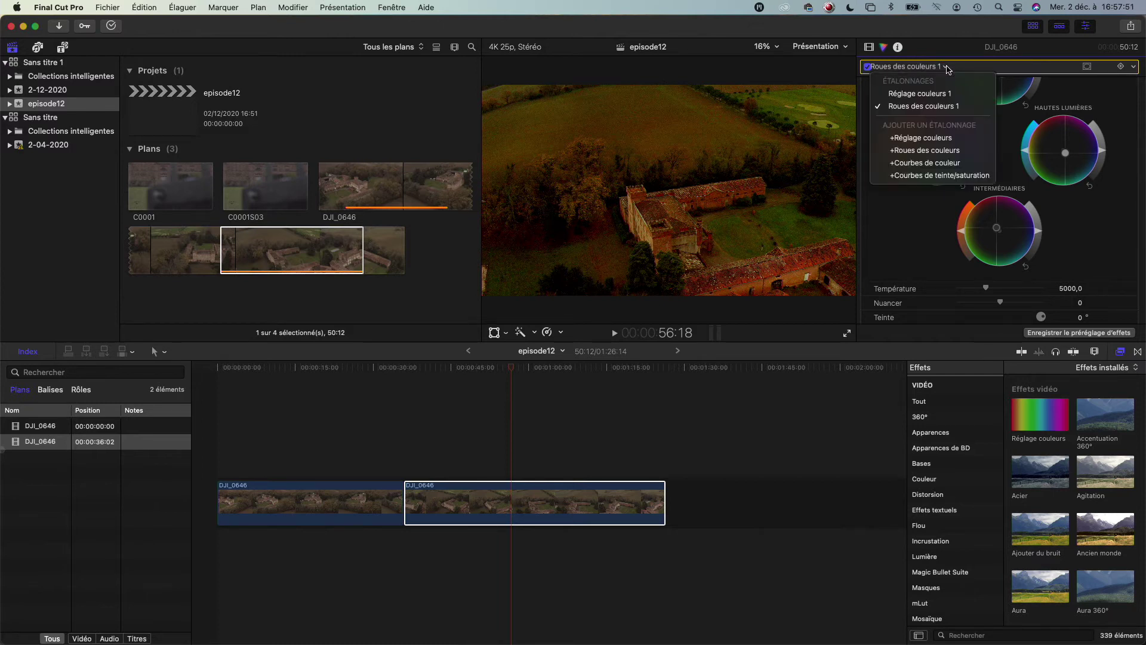
left_click(920, 96)
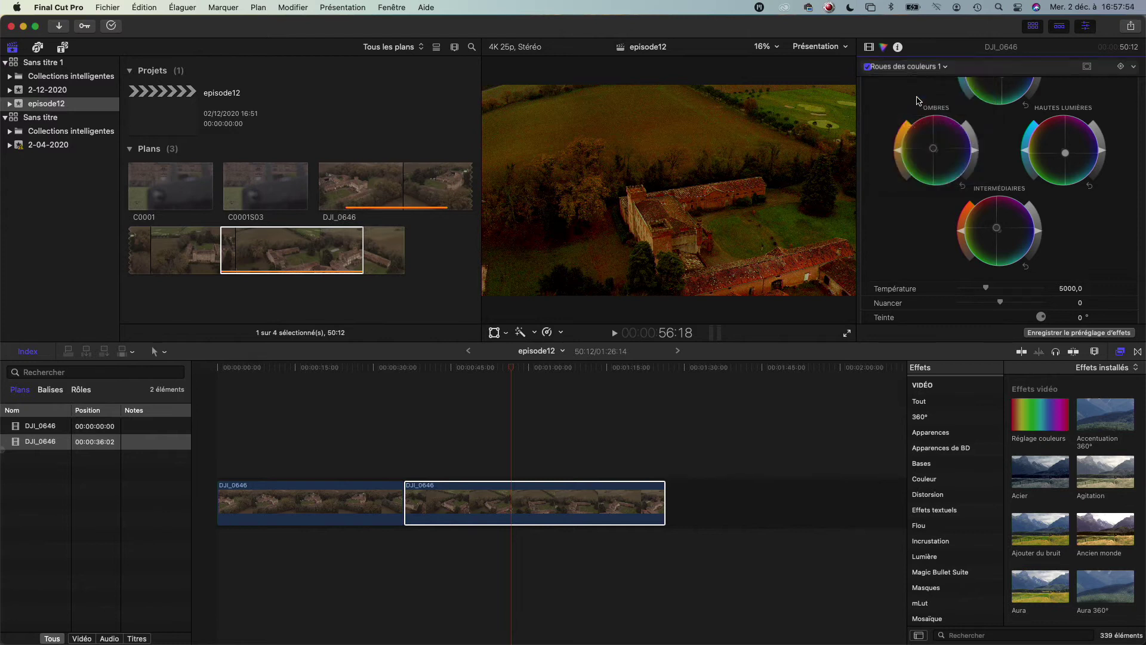
left_click_drag(902, 104, 905, 133)
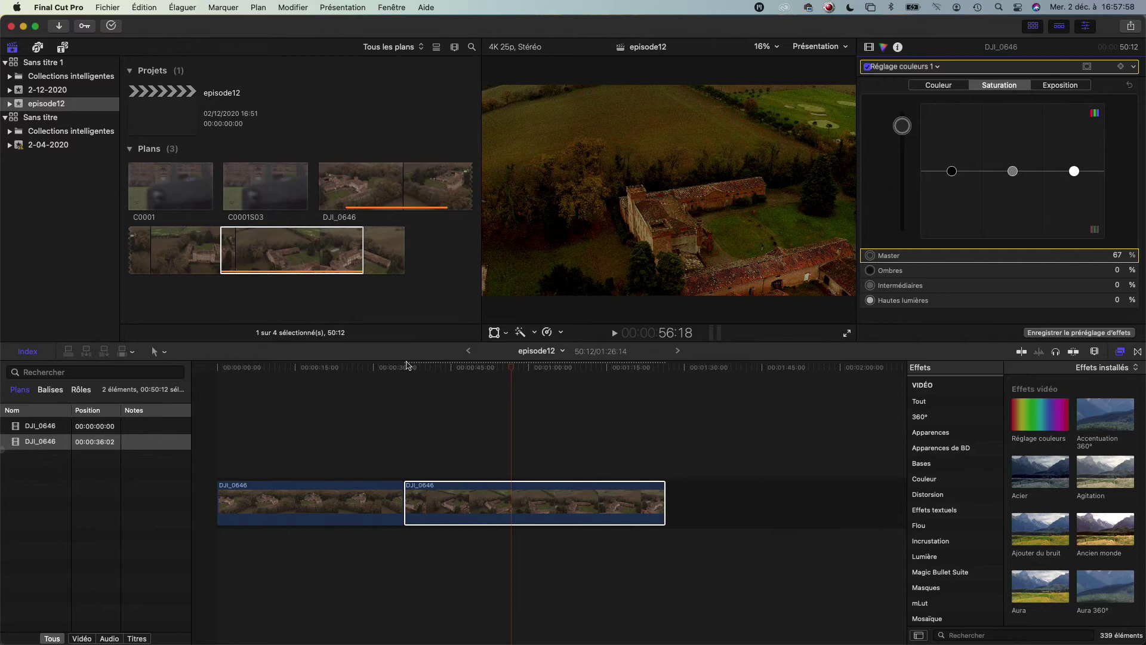
- Lower the first timeline clip's master saturation to 82 % in its existing color board, and check the background render progress
left_click(319, 504)
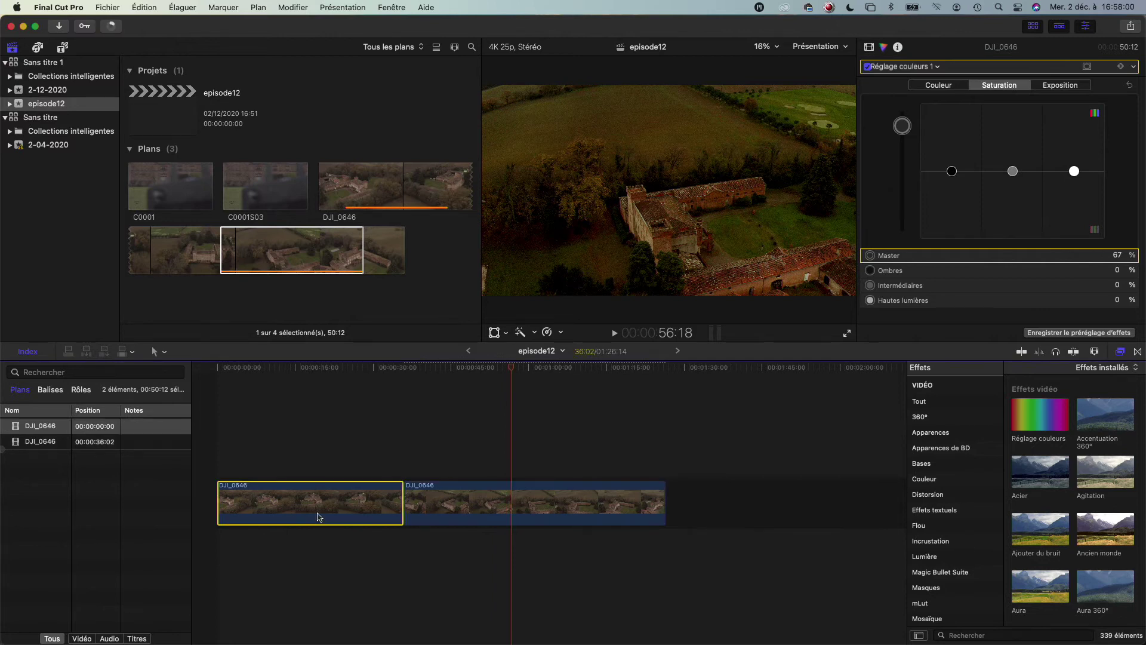
left_click(312, 368)
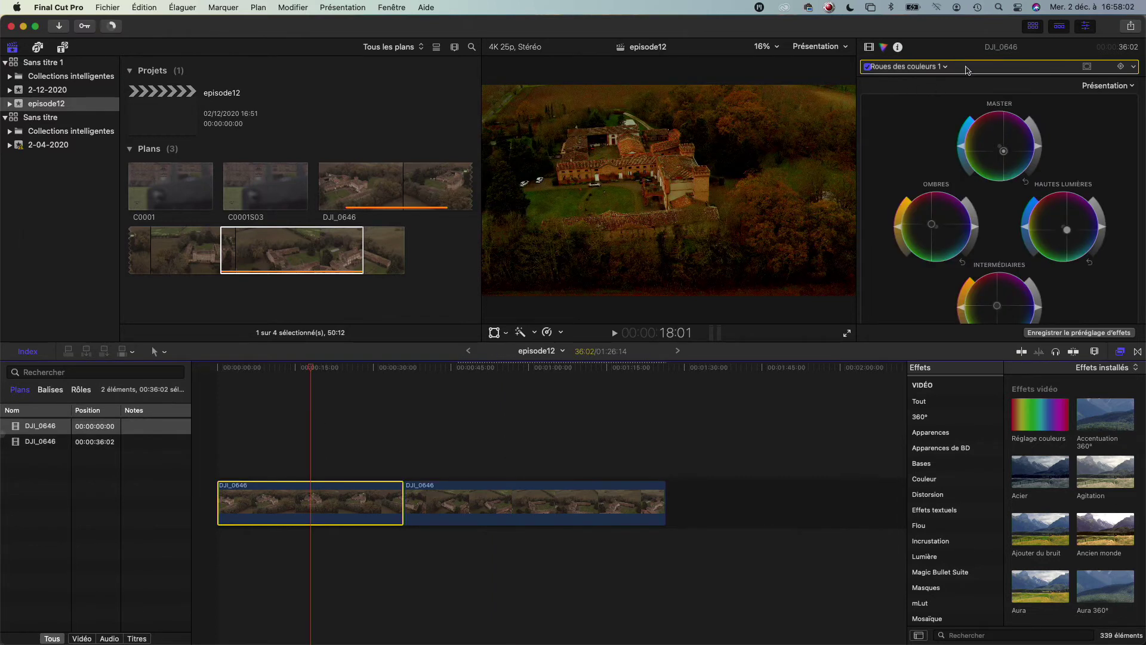
left_click(946, 67)
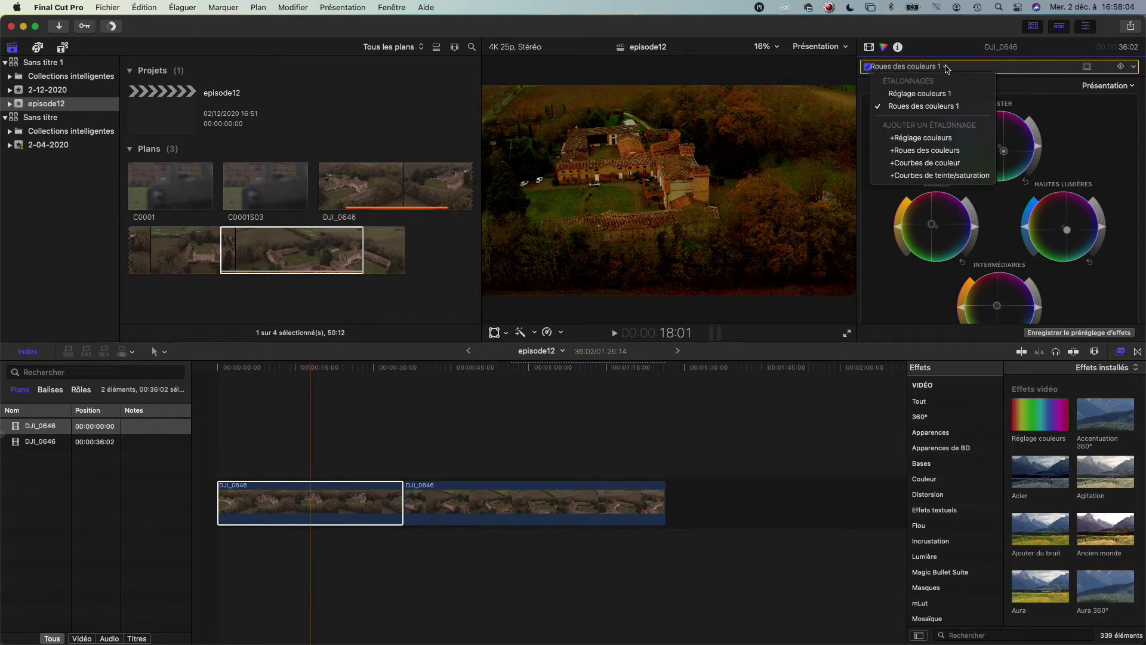
left_click(933, 95)
left_click(904, 115)
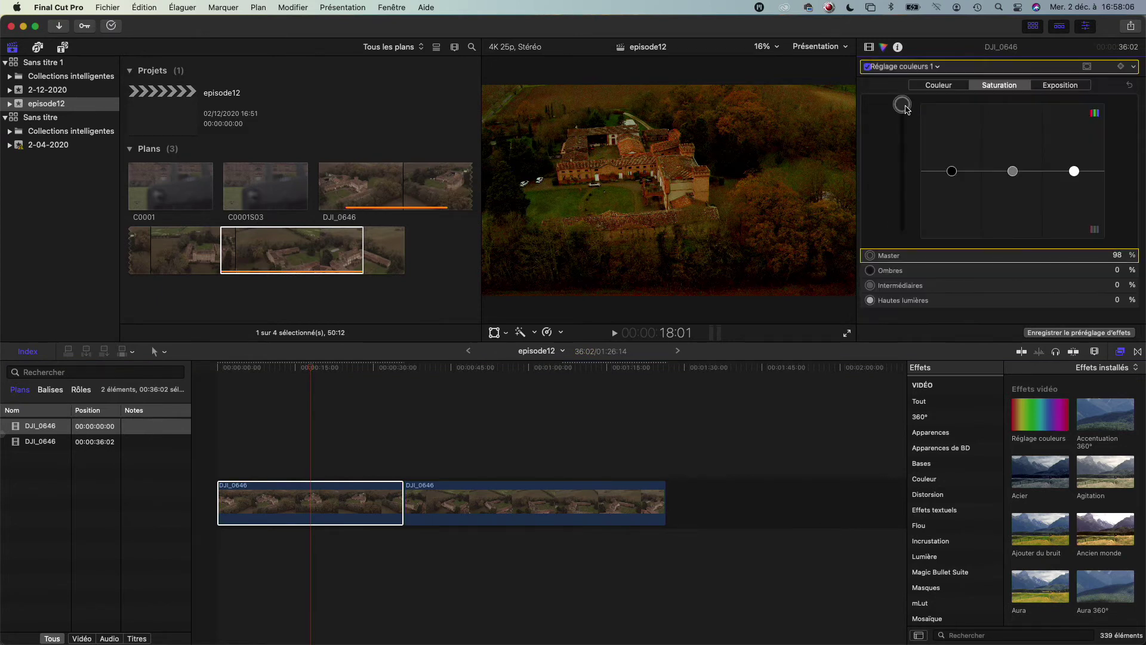
left_click_drag(908, 117, 911, 119)
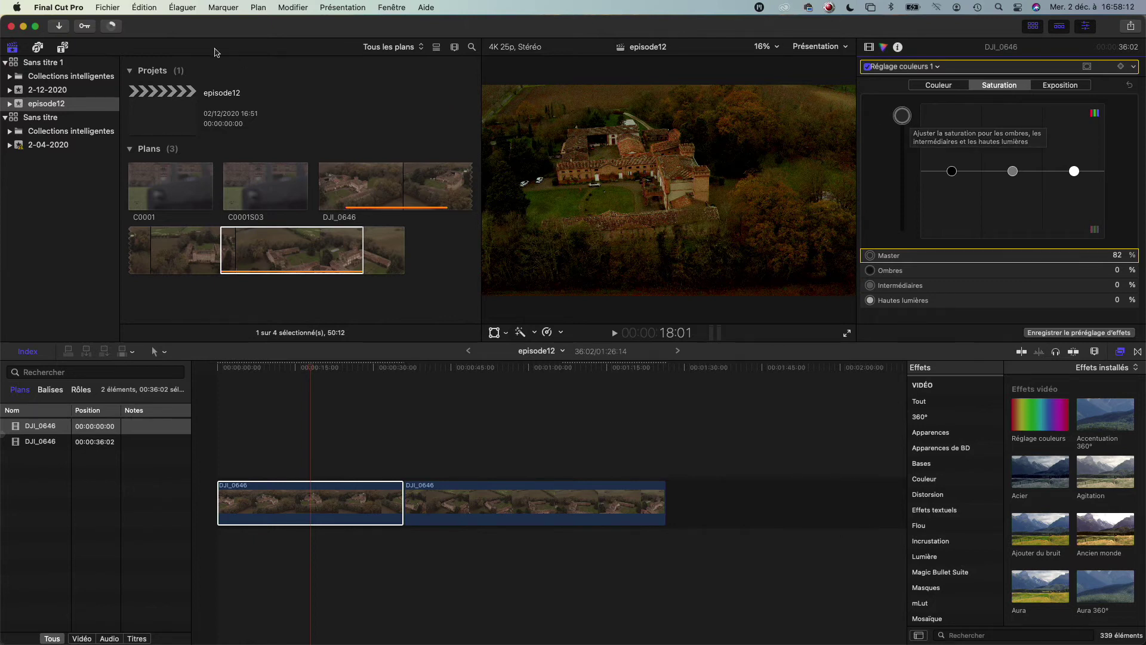
left_click(111, 27)
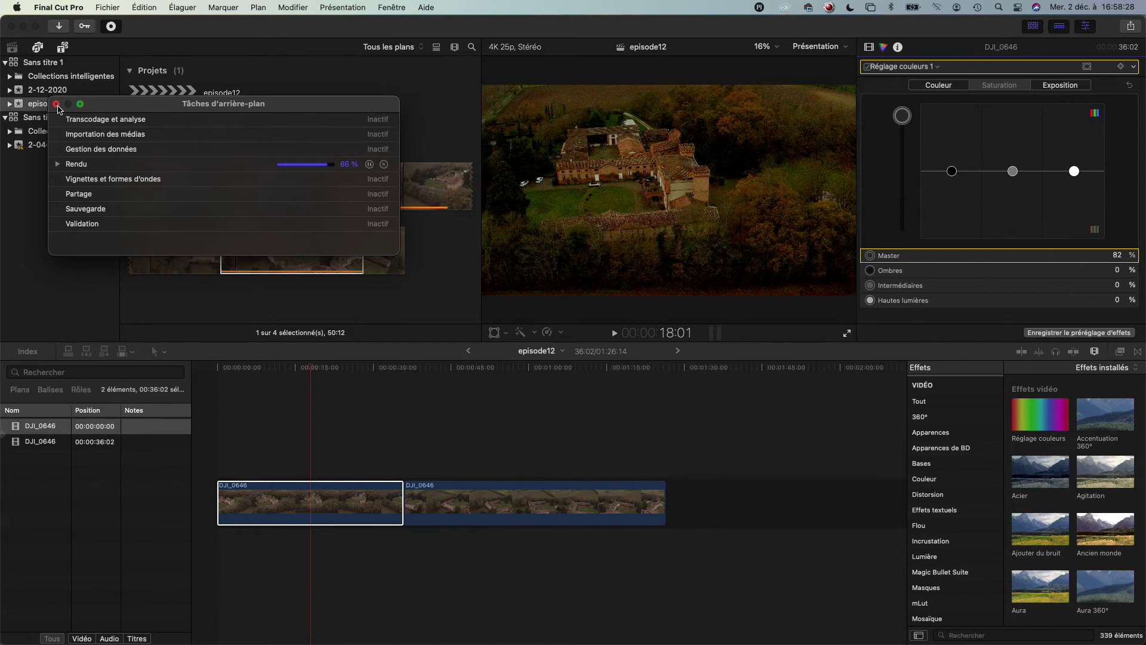
left_click(56, 104)
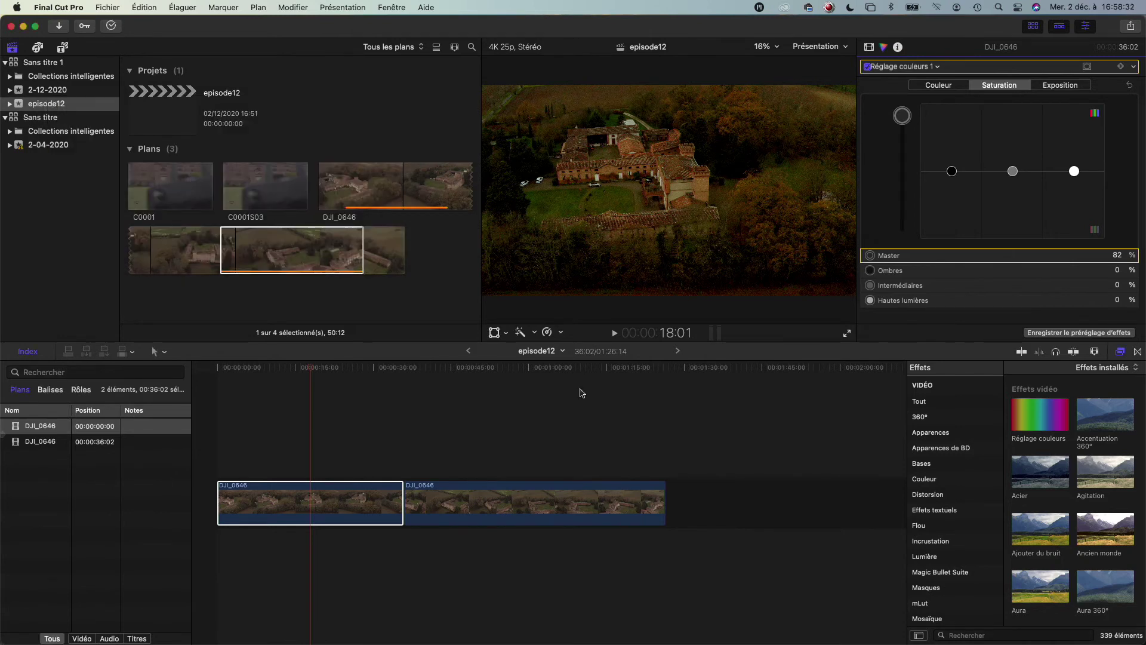
- Find the noise reduction effect (Réduction du bruit), apply it to both timeline clips, and check the background tasks
mouse_move(966, 638)
left_click(978, 636)
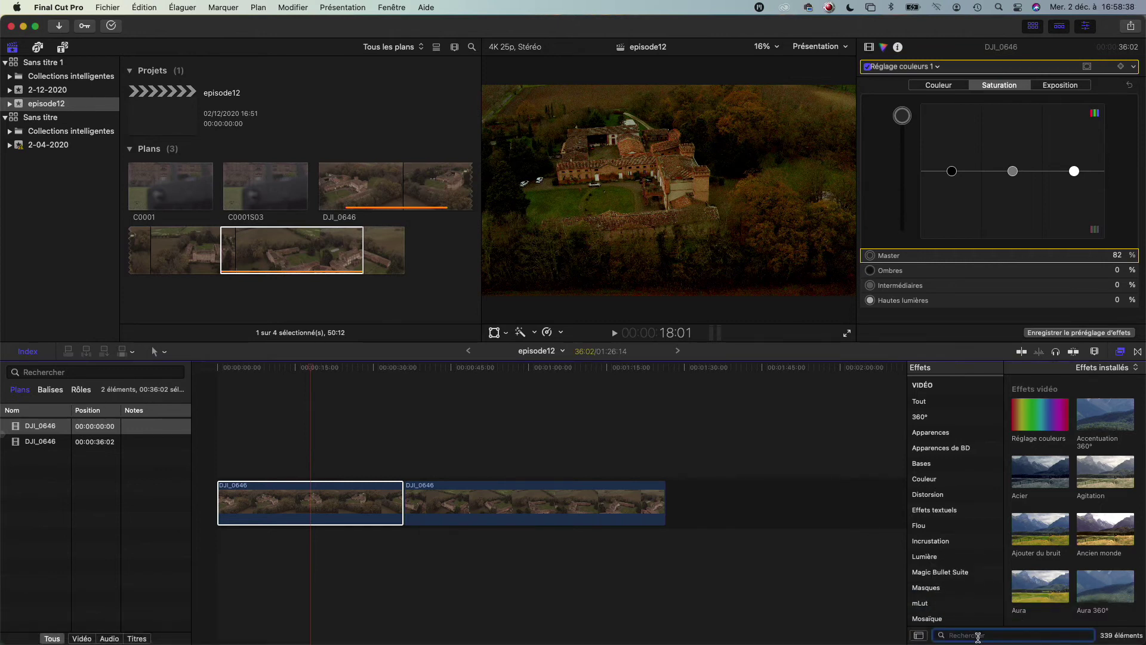
type("brui")
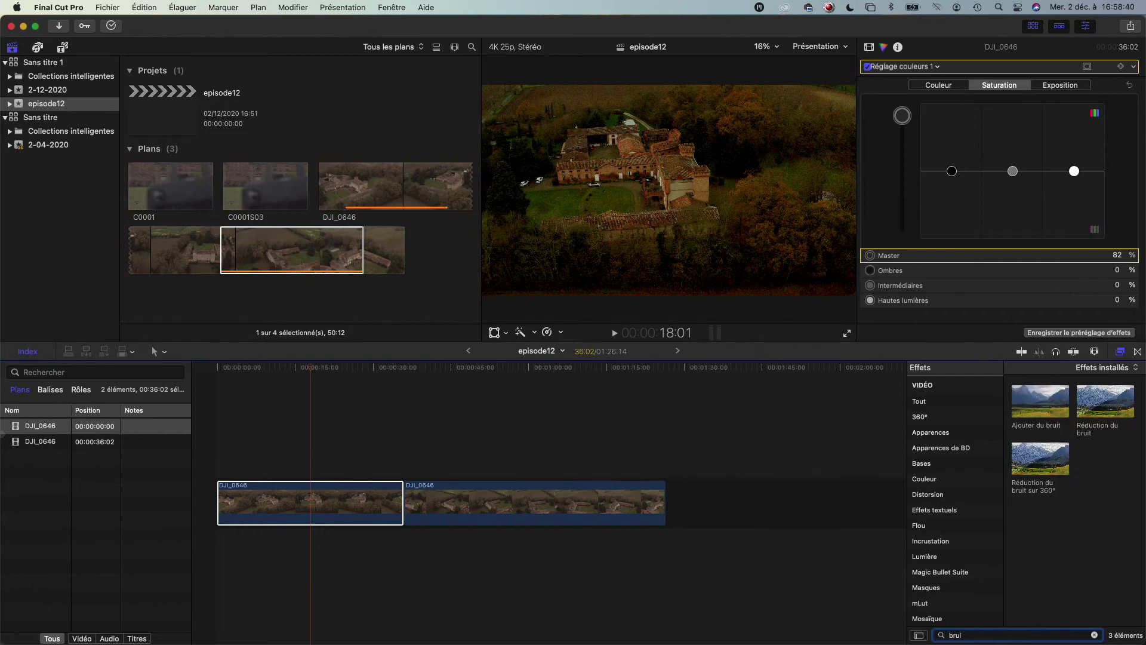
left_click_drag(1105, 401, 315, 501)
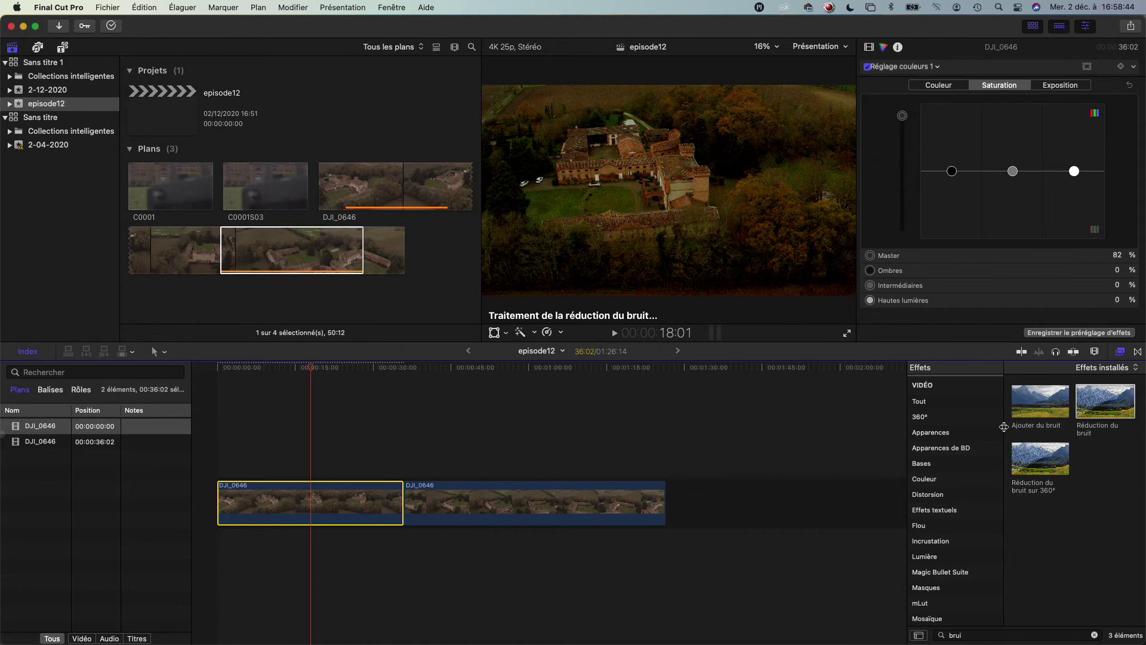
left_click_drag(1117, 408, 609, 512)
left_click(112, 27)
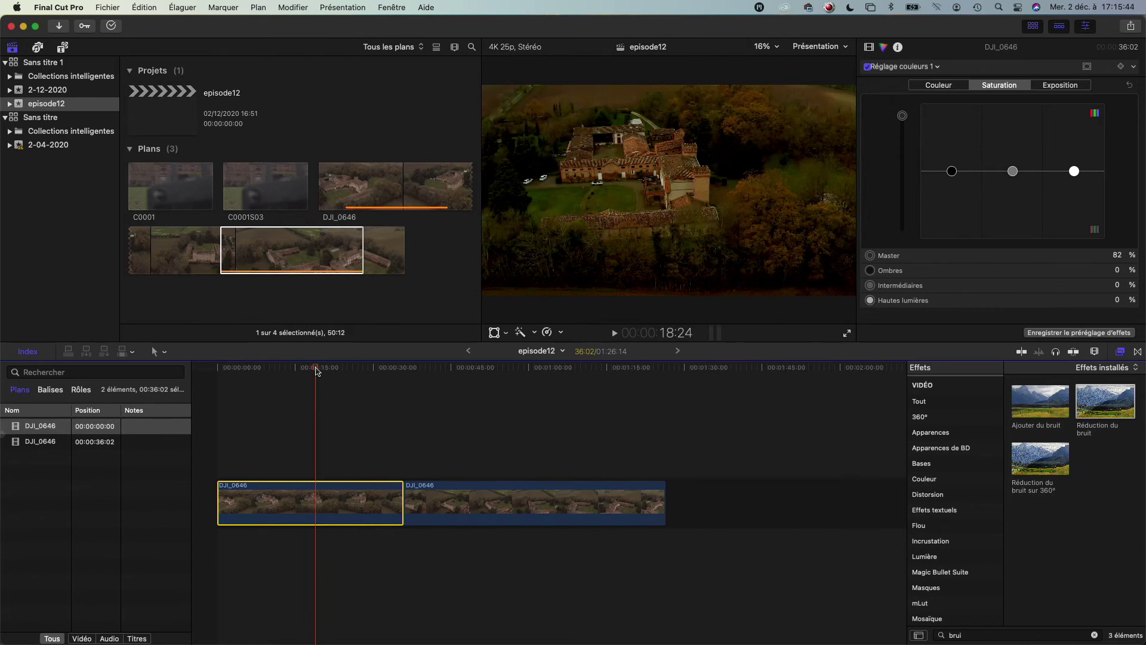
- Split the first clip's speed at 18:24 and set the segment after that point to fast 20x
key("shift+b")
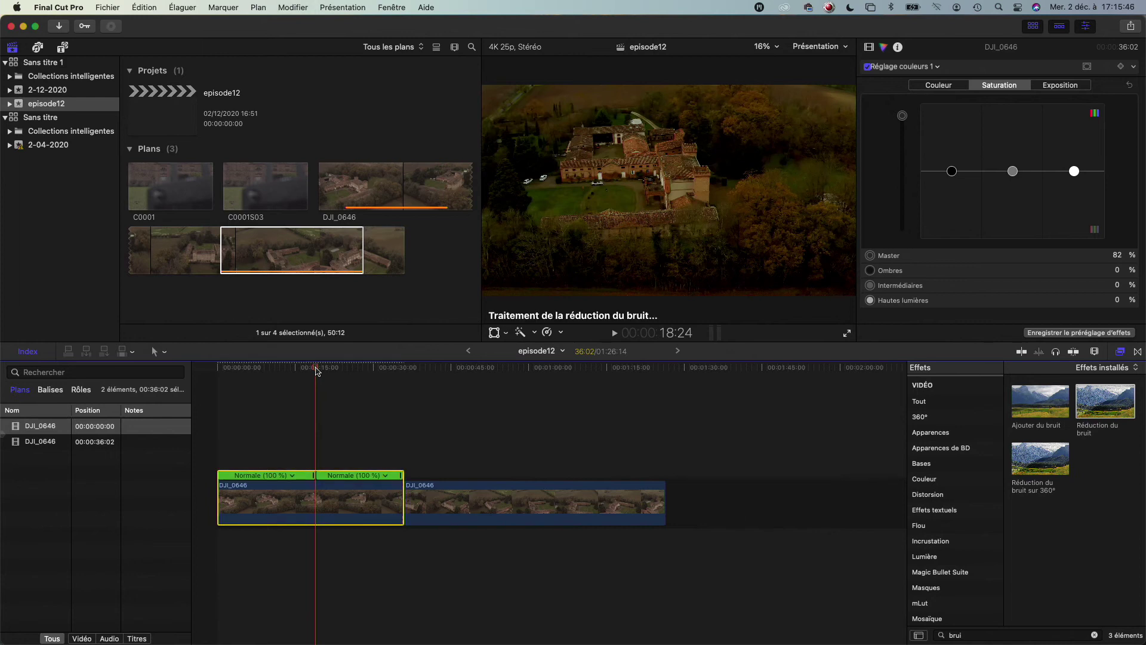
left_click(386, 476)
mouse_move(441, 501)
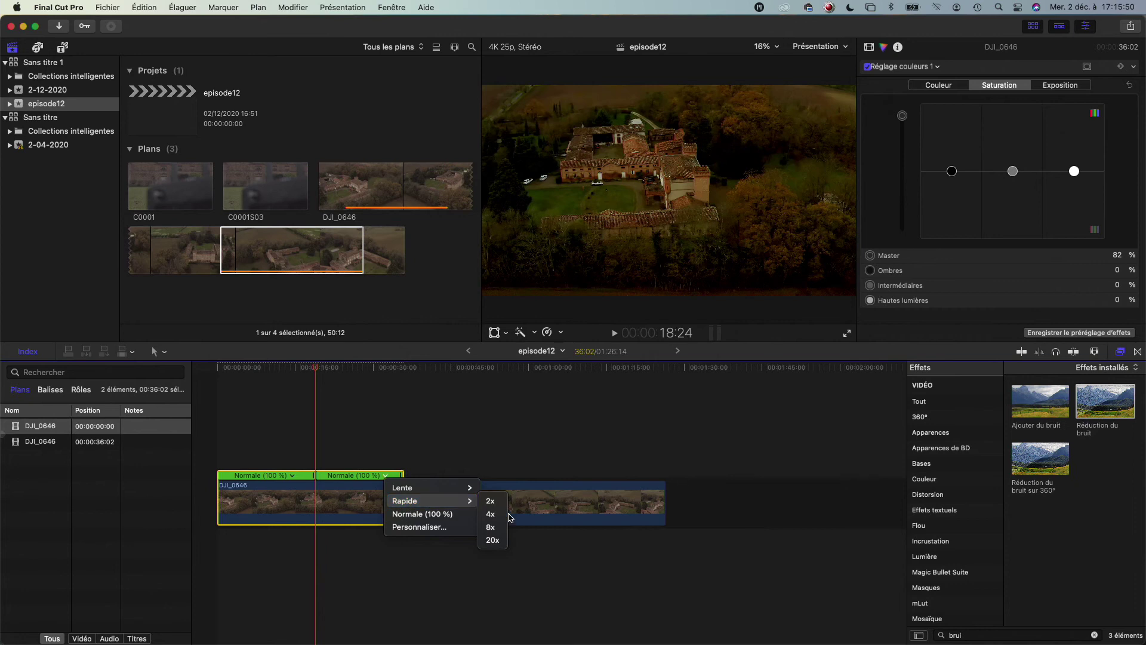
left_click(500, 540)
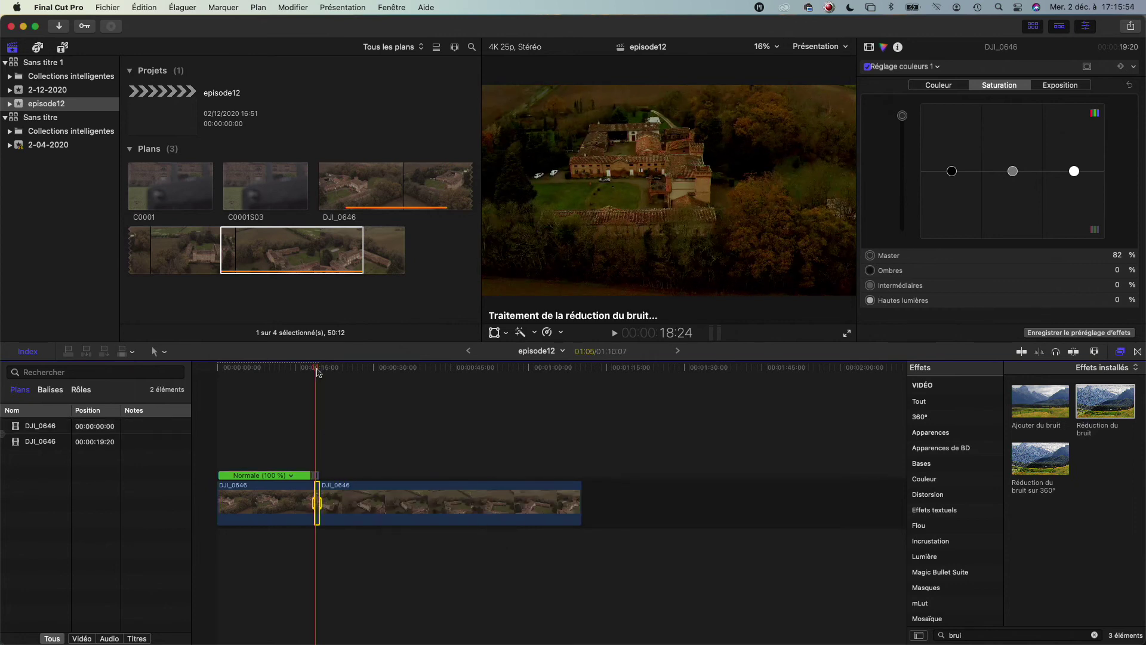
- Split the second clip's speed at 52:12, set the segment before that point to fast 20x, and check the render progress
left_click_drag(315, 372, 354, 373)
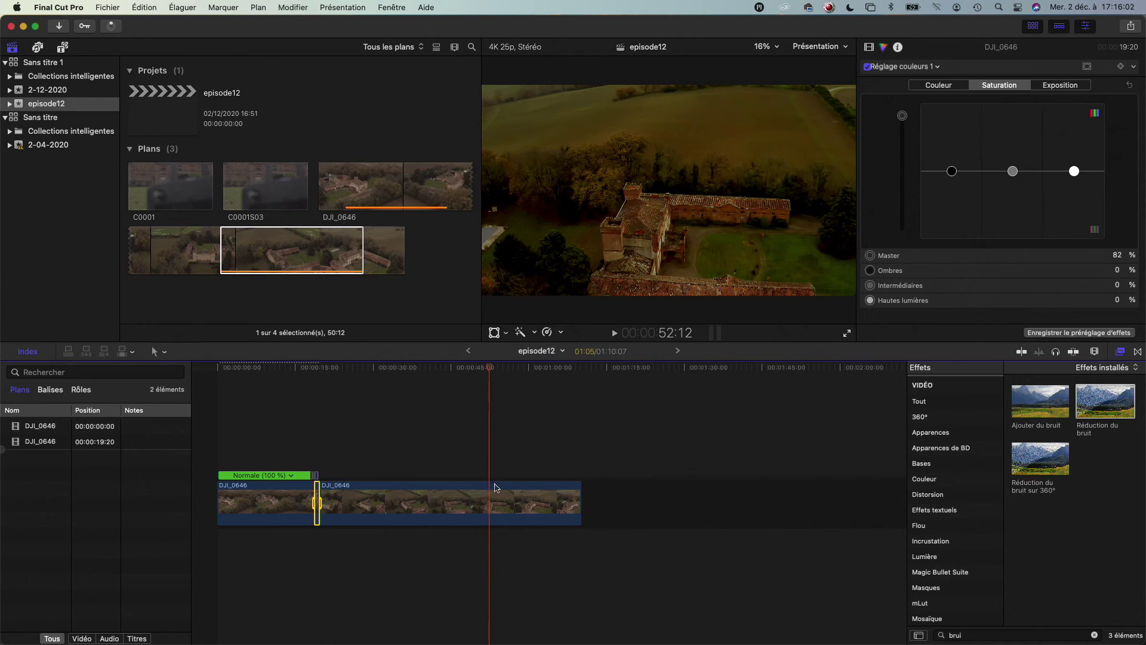
left_click(500, 491)
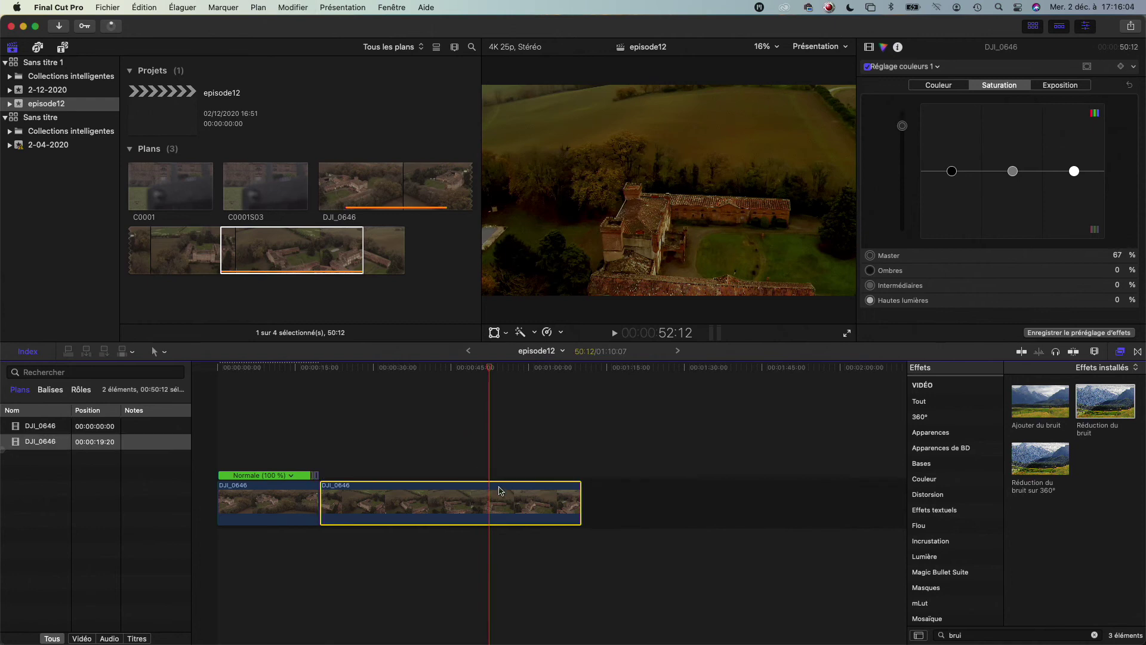
key("shift+b")
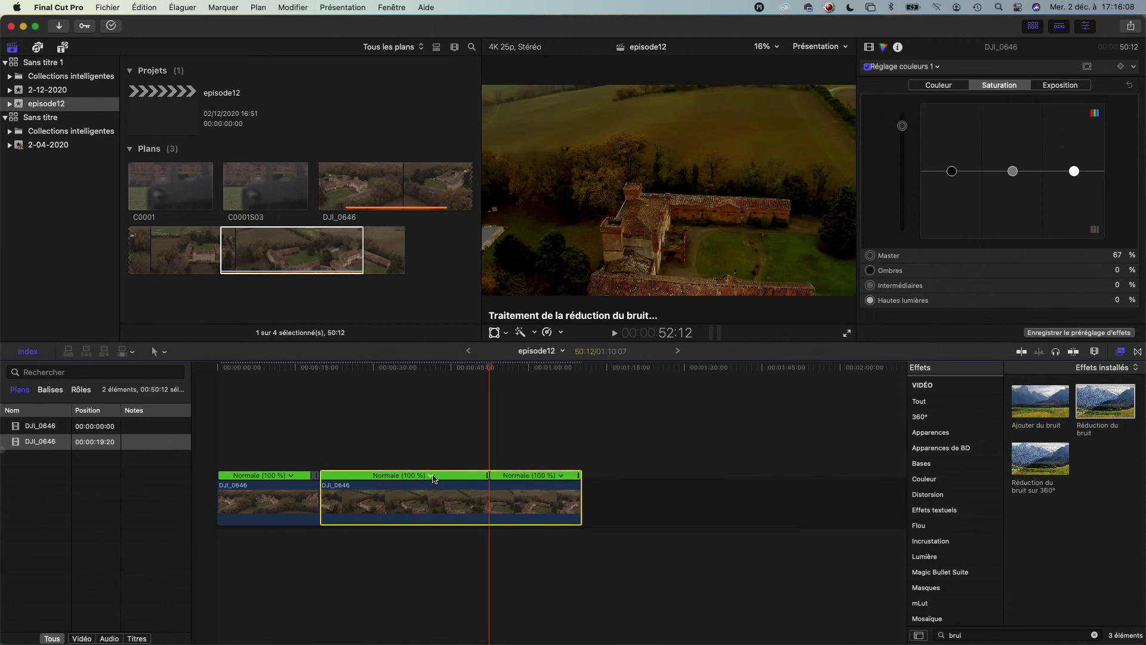
left_click(431, 475)
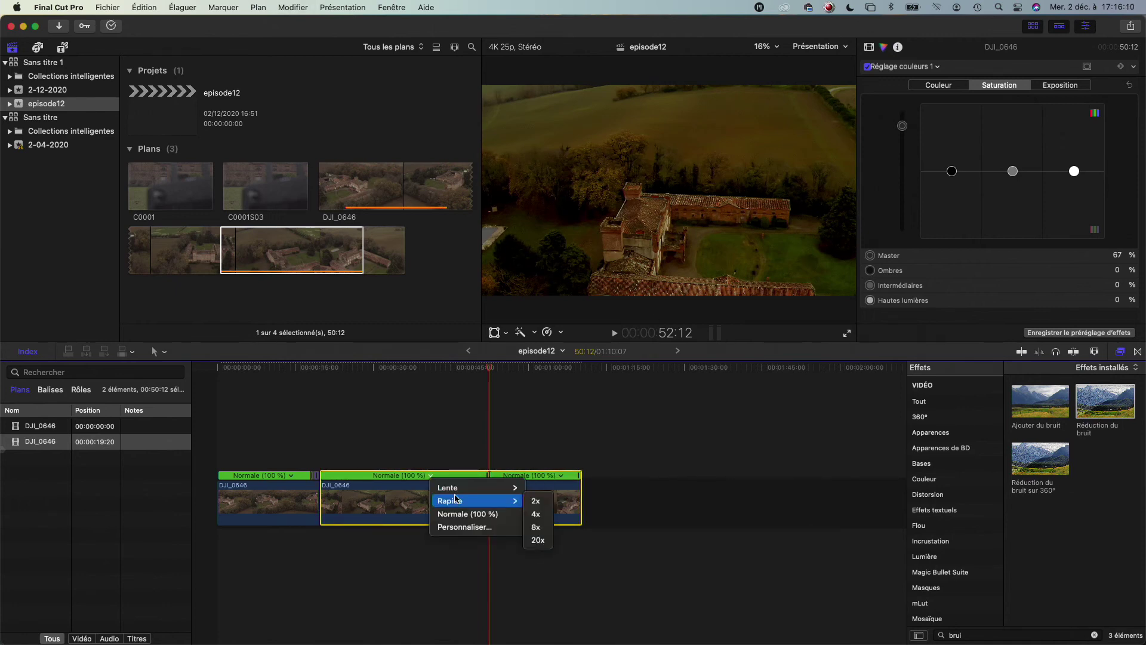
mouse_move(459, 503)
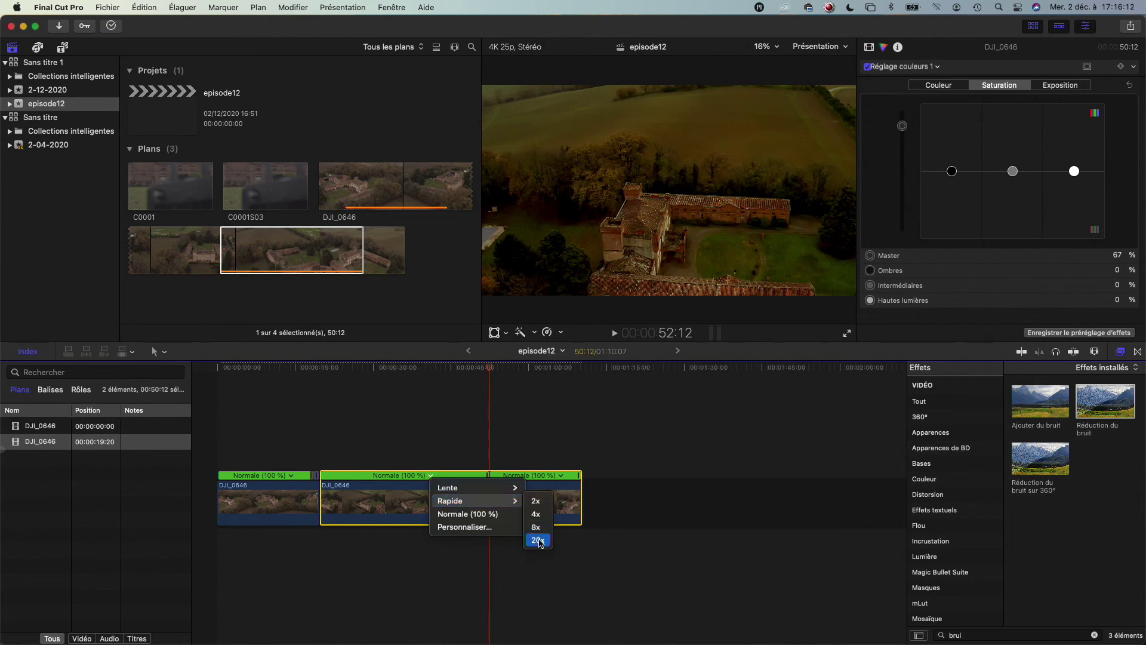
left_click(537, 540)
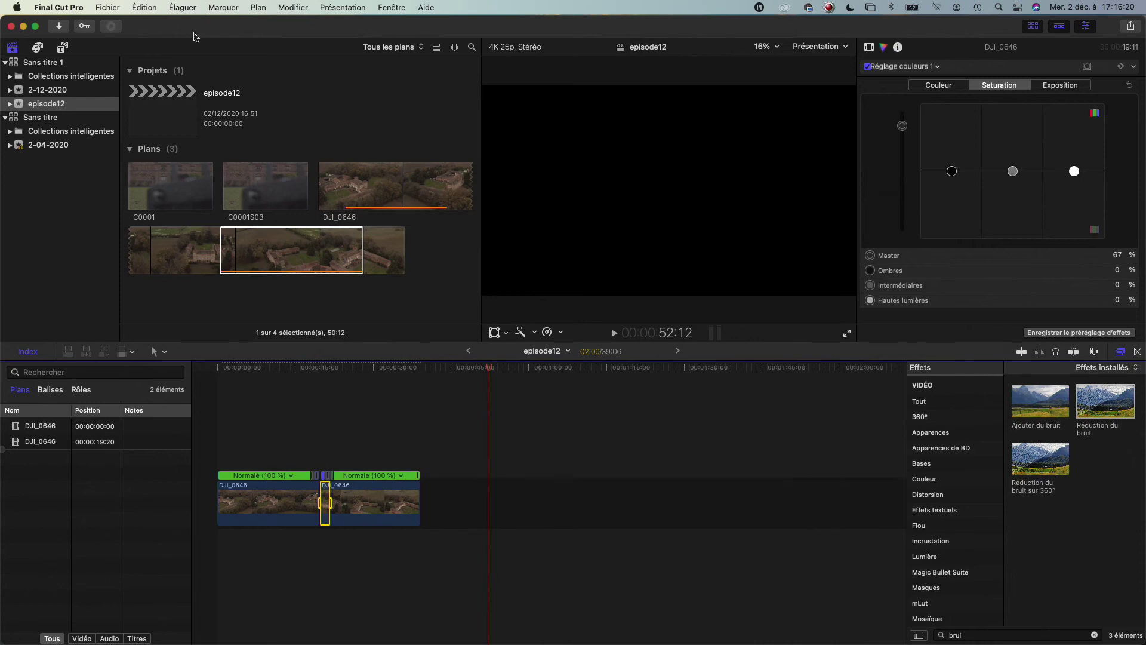
left_click(111, 26)
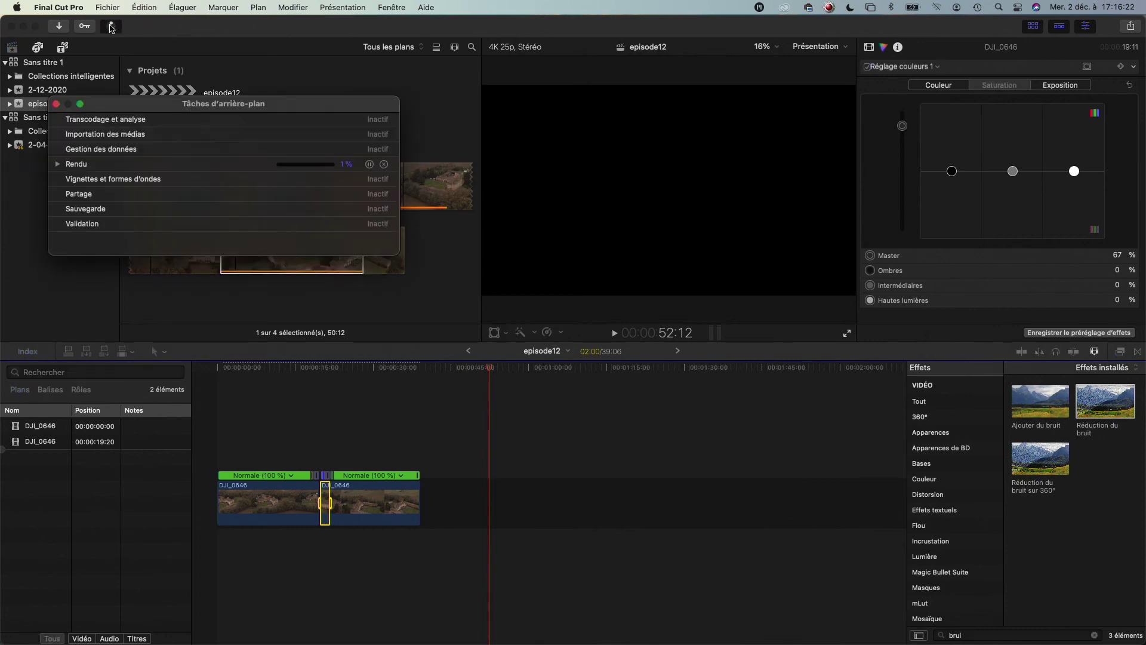